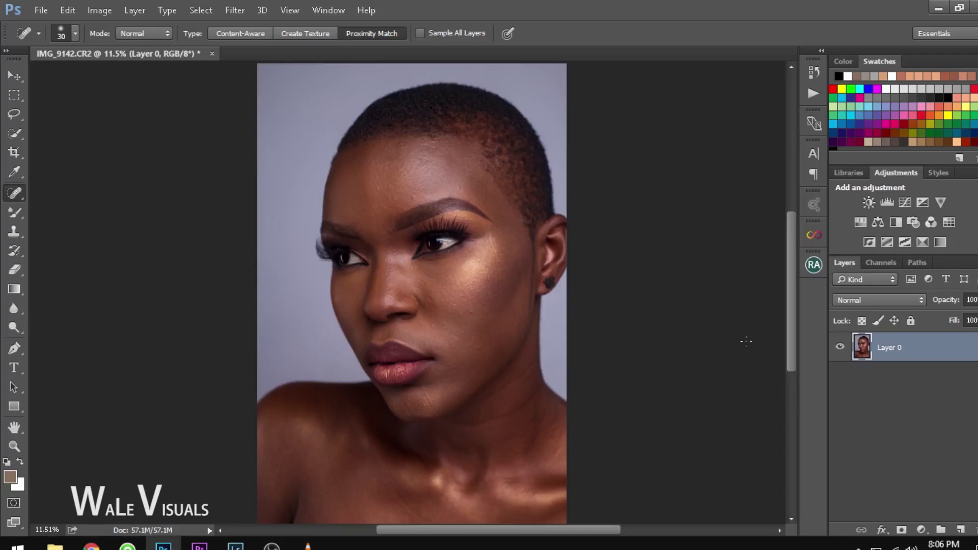
# Show the Actions panel and create a new action set named 'workflow'.
pyautogui.click(328, 8)
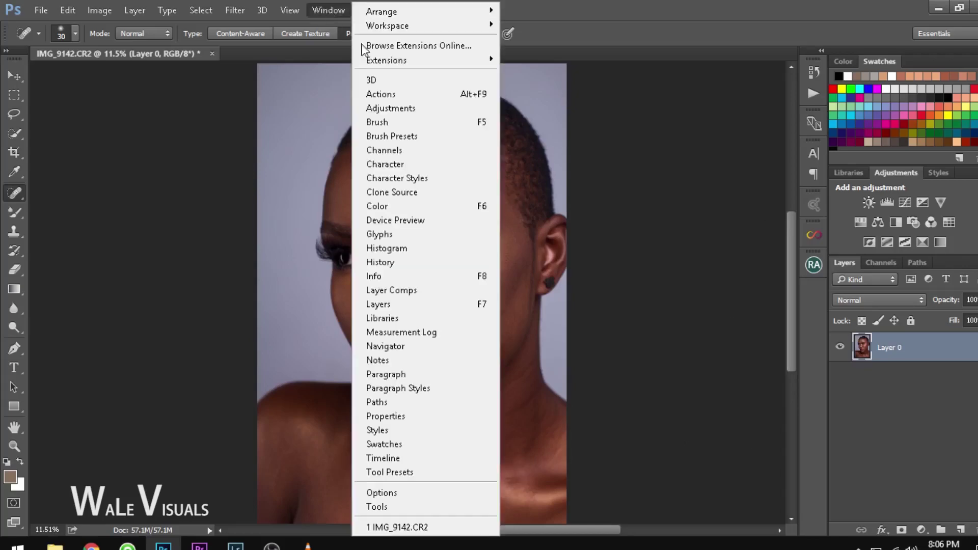
pyautogui.click(416, 97)
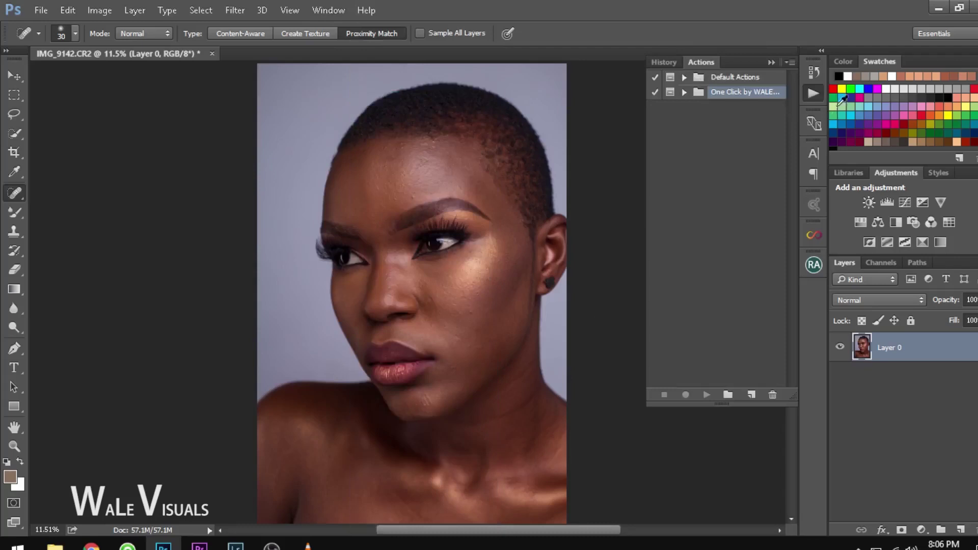
pyautogui.click(789, 62)
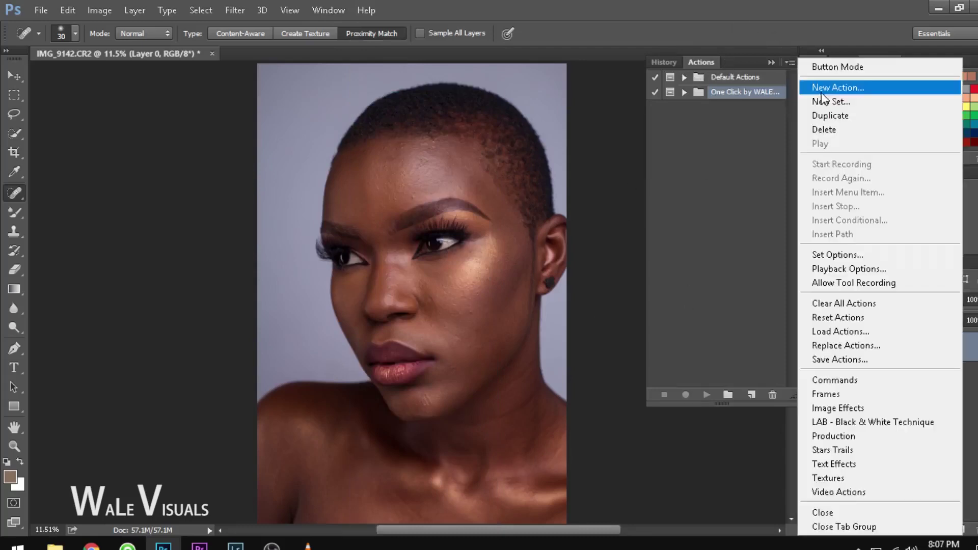
pyautogui.click(820, 103)
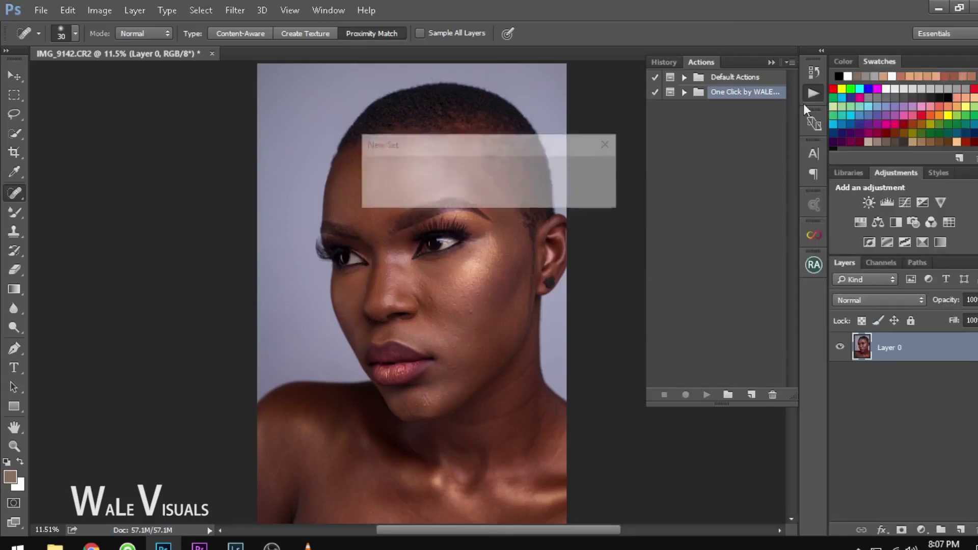
pyautogui.write('workflow')
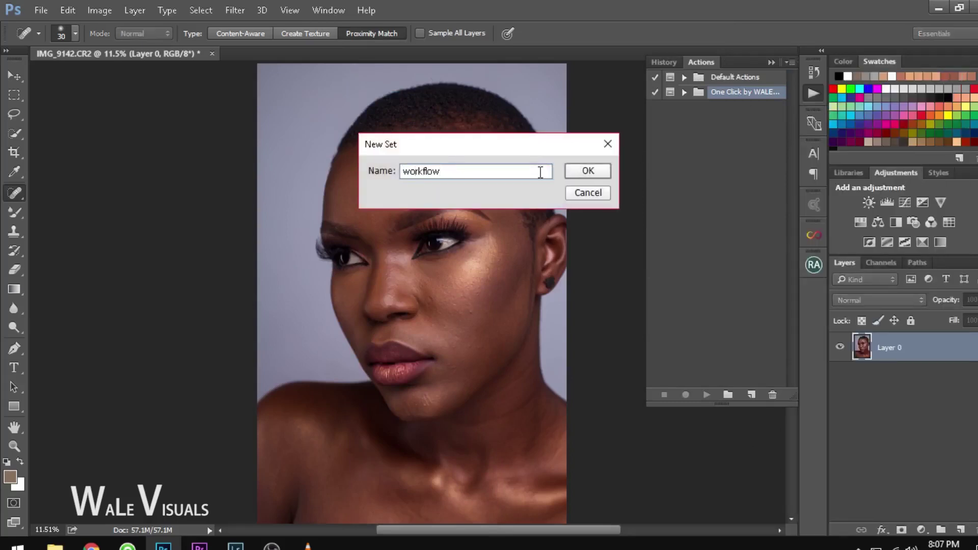
pyautogui.press('Return')
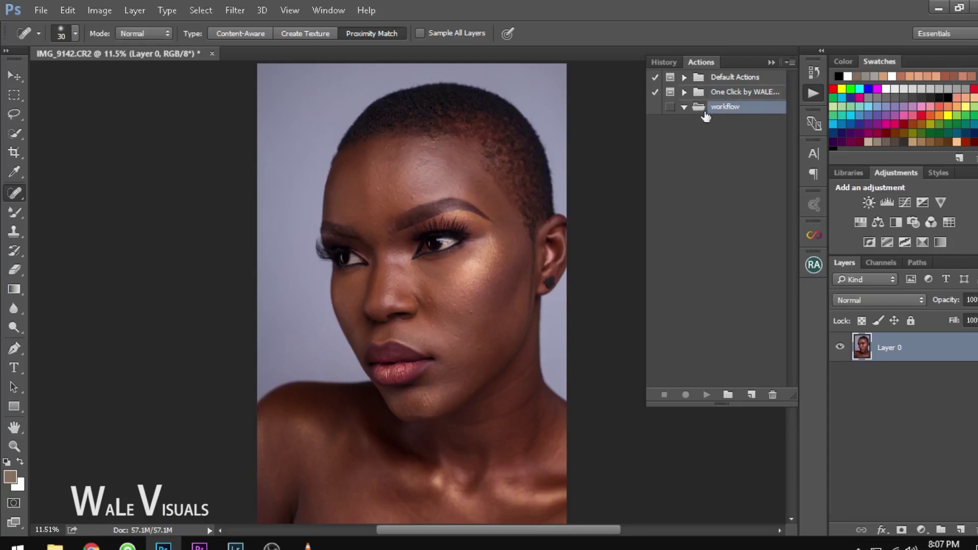
# Create a 'frequency seperation' action in the workflow set, with no function key, and start recording.
pyautogui.click(791, 62)
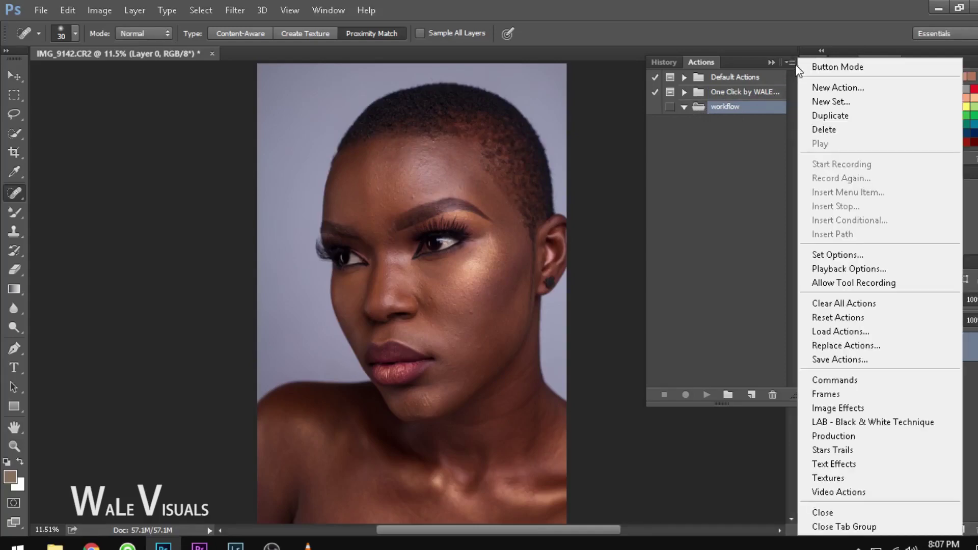
pyautogui.click(829, 89)
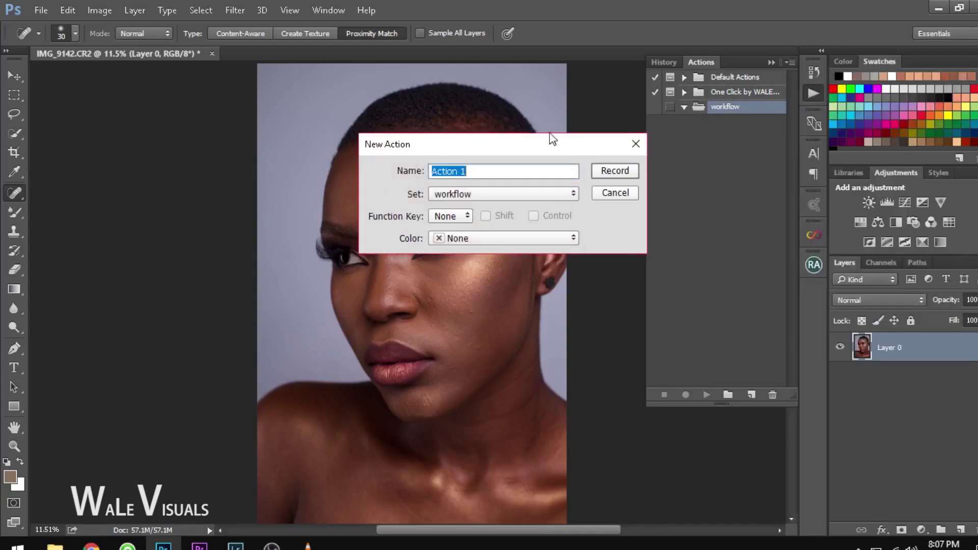
pyautogui.write('frequec')
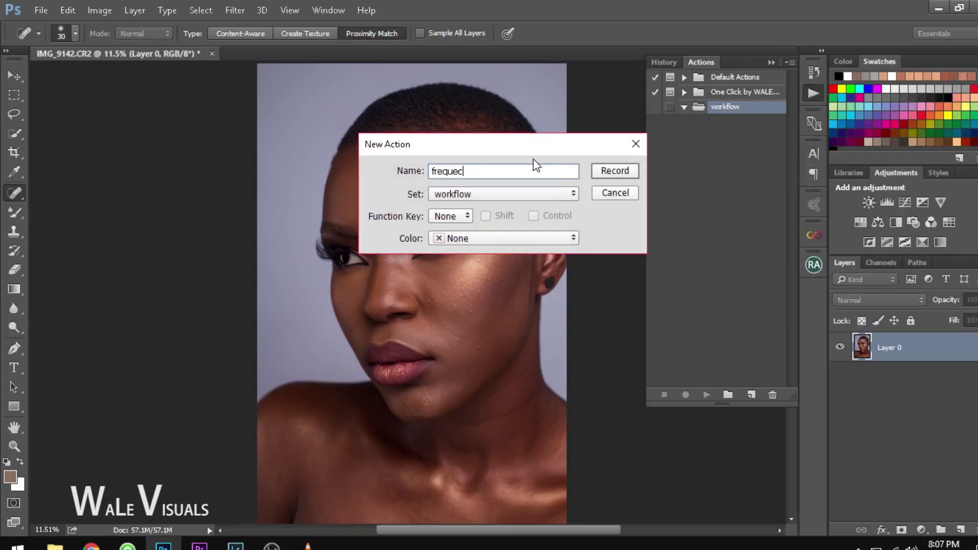
pyautogui.press('BackSpace')
pyautogui.write('ncy seperation')
pyautogui.click(455, 198)
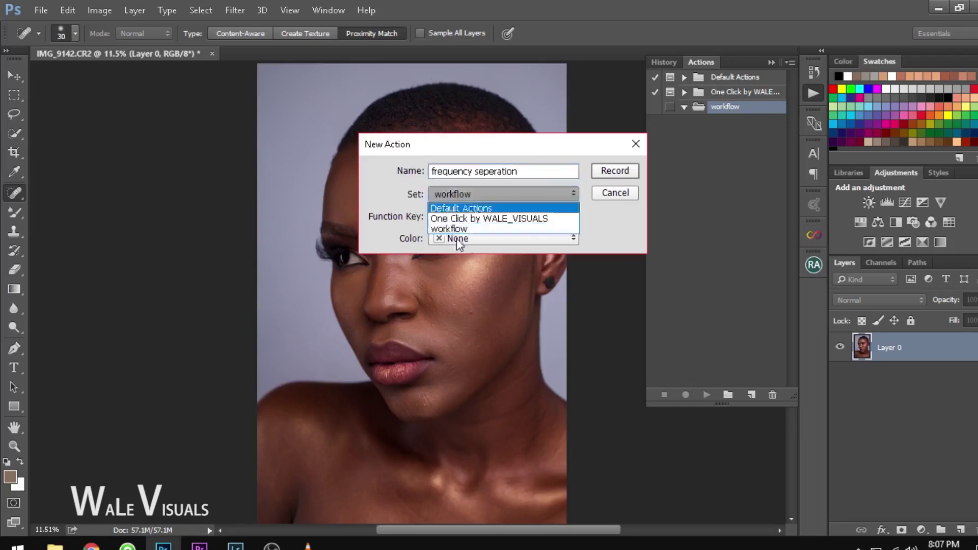
pyautogui.click(454, 231)
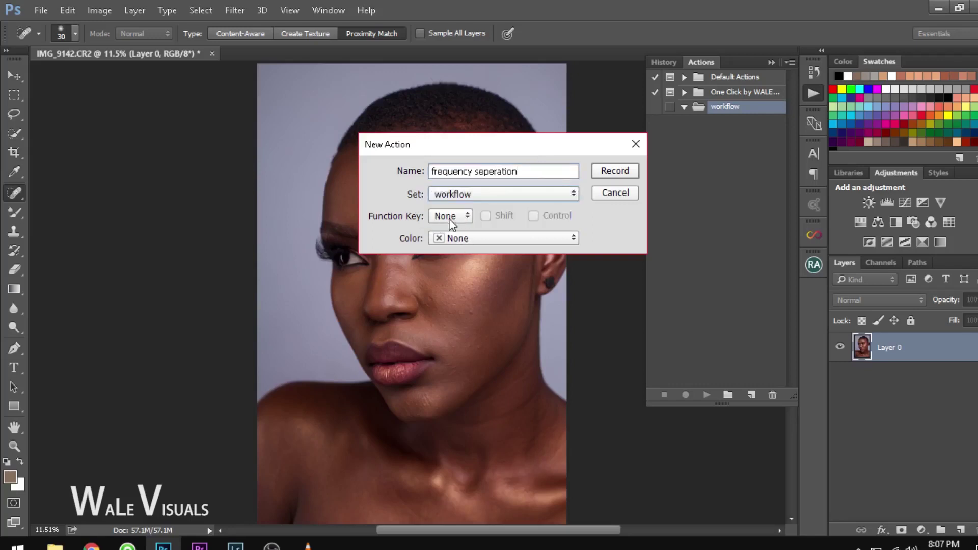
pyautogui.click(453, 216)
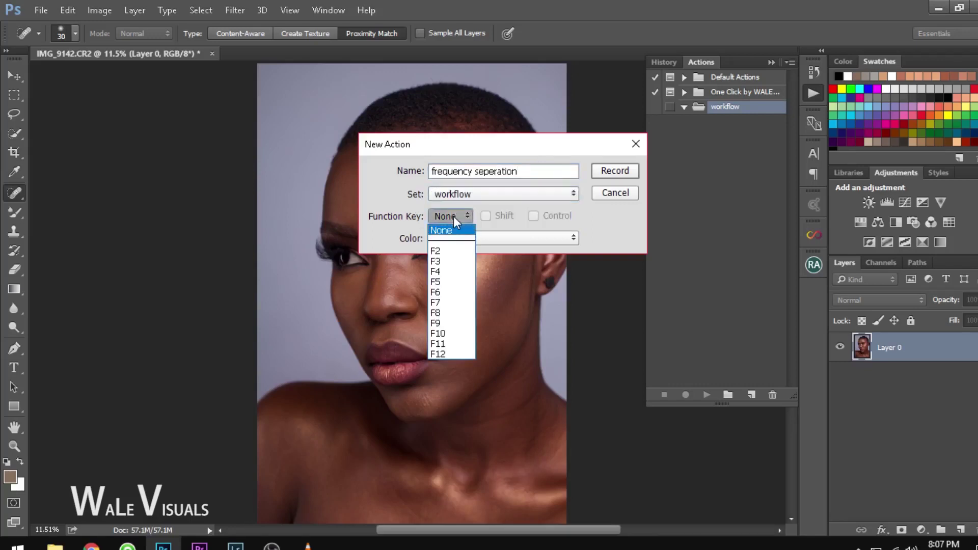
pyautogui.press('Down')
pyautogui.press('Down')
pyautogui.press('Down')
pyautogui.press('Down')
pyautogui.press('Down')
pyautogui.press('Escape')
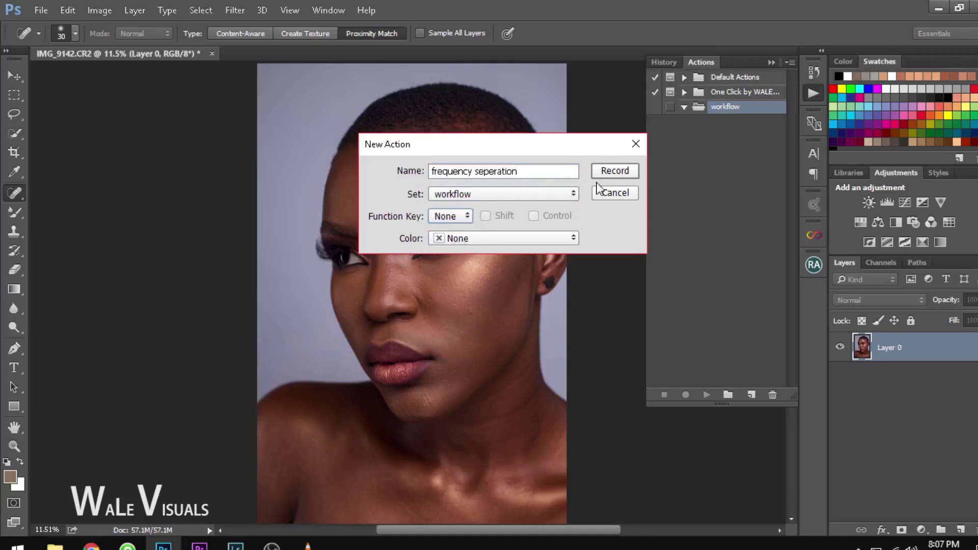
pyautogui.click(612, 172)
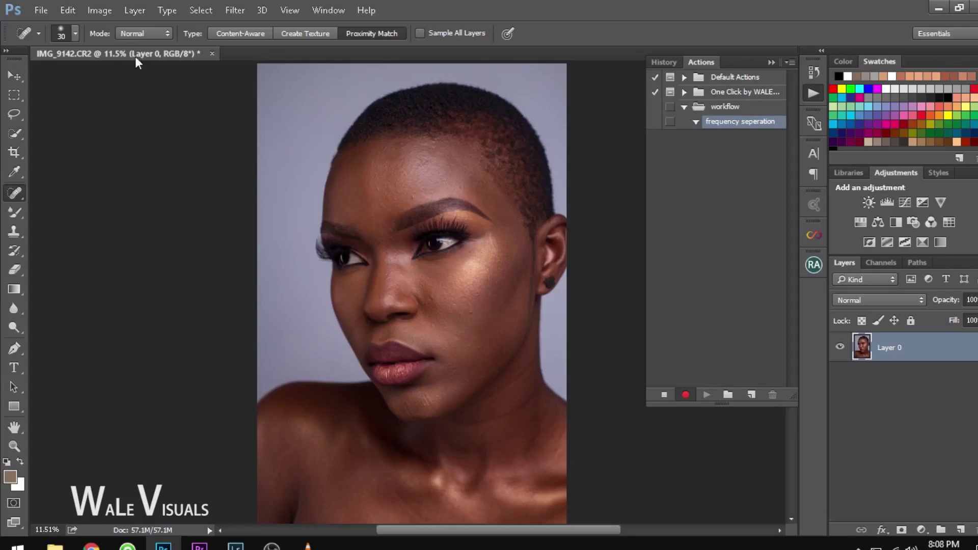
# Duplicate Layer 0 as a new layer named 'low frequency'.
pyautogui.click(130, 13)
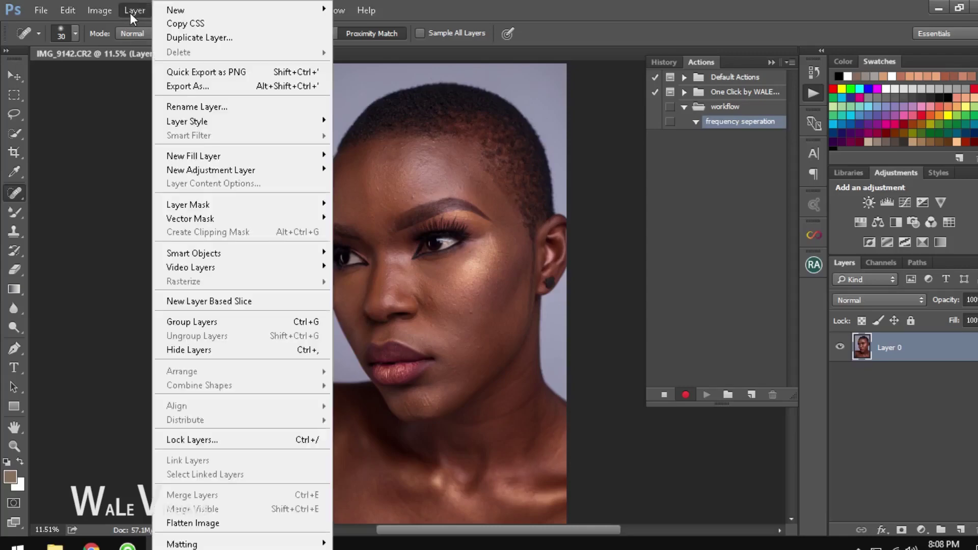
pyautogui.click(234, 38)
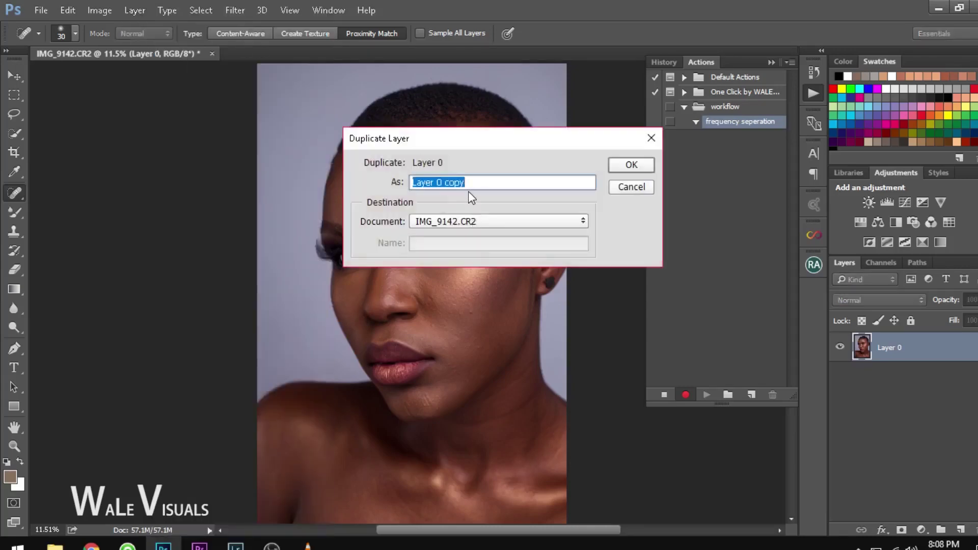
pyautogui.write('low')
pyautogui.press('BackSpace')
pyautogui.press('BackSpace')
pyautogui.press('BackSpace')
pyautogui.write('low fre')
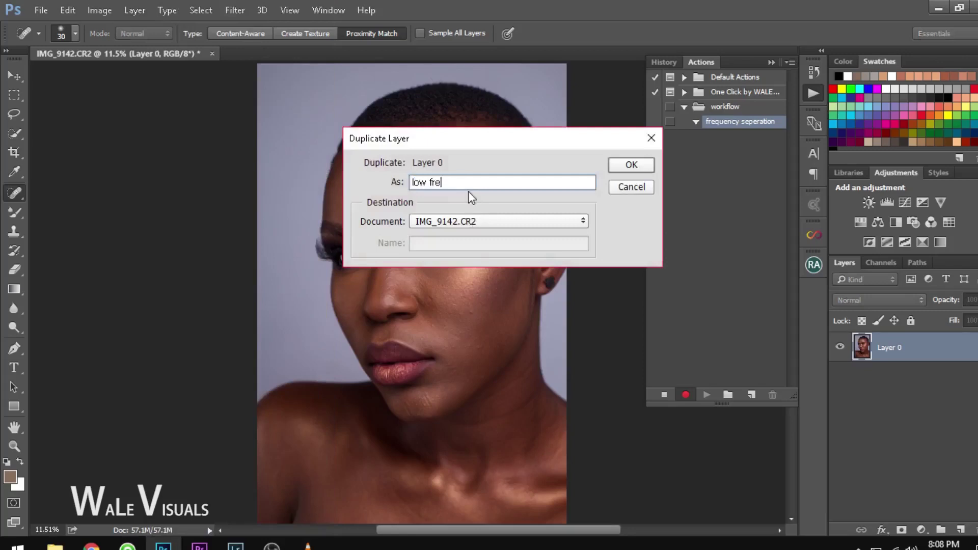
pyautogui.write('quency')
pyautogui.press('Return')
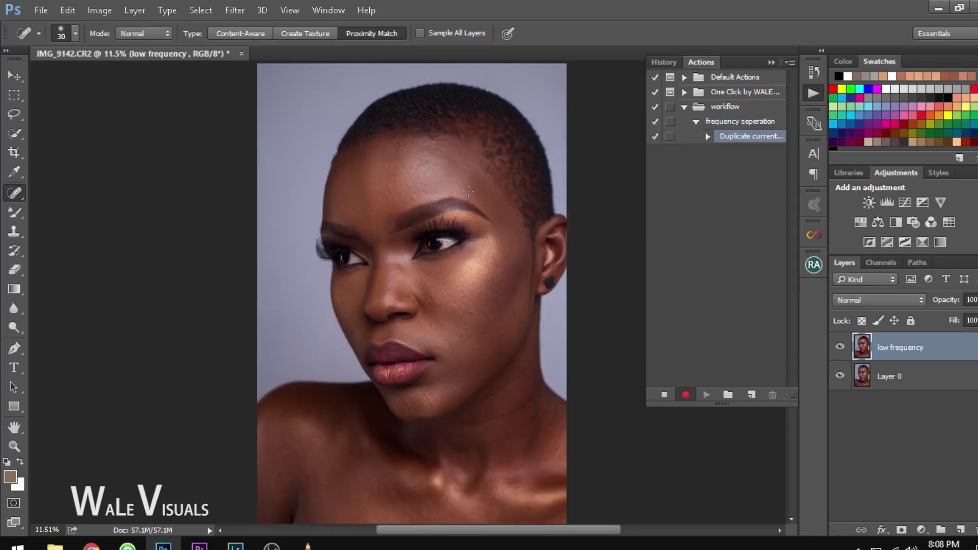
# Duplicate it again as 'high frequency', then make low frequency the active layer.
pyautogui.click(143, 10)
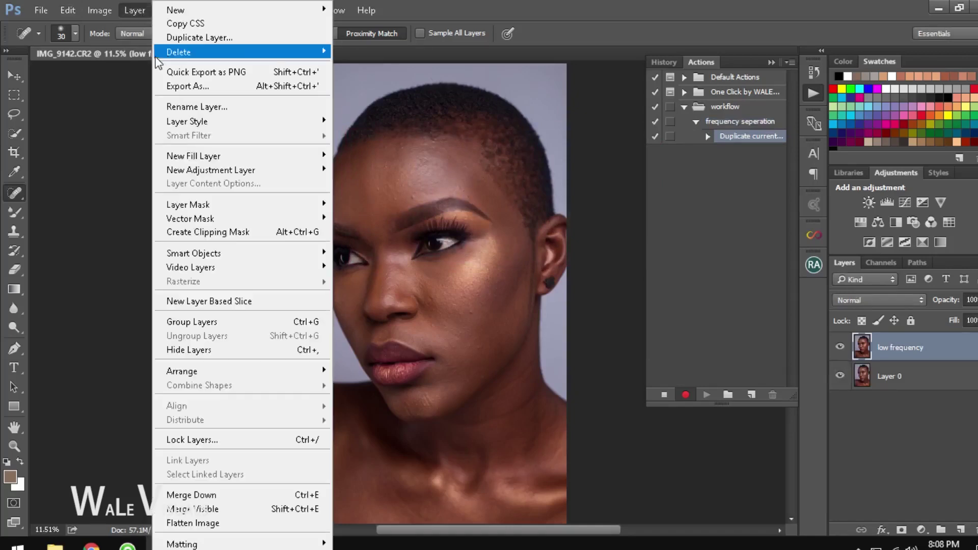
pyautogui.click(199, 38)
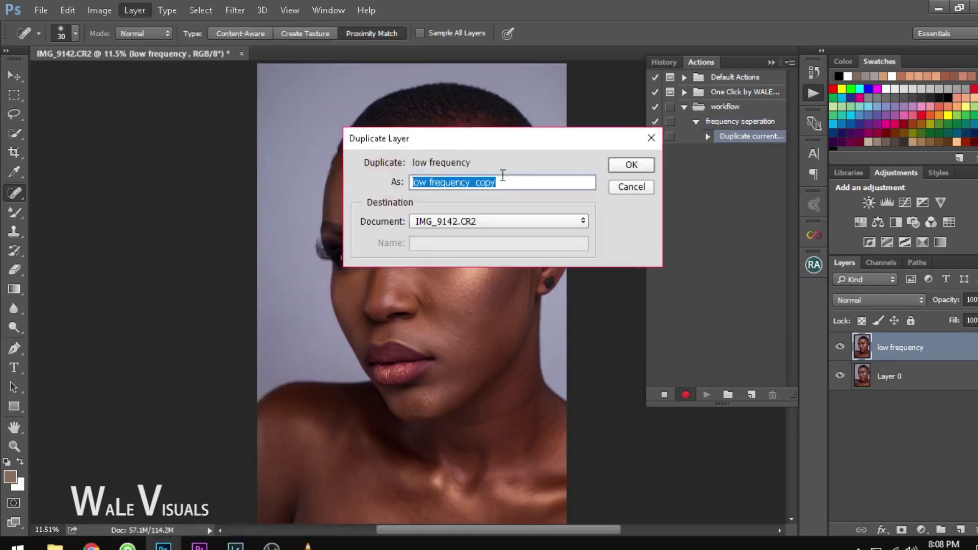
pyautogui.write('high ')
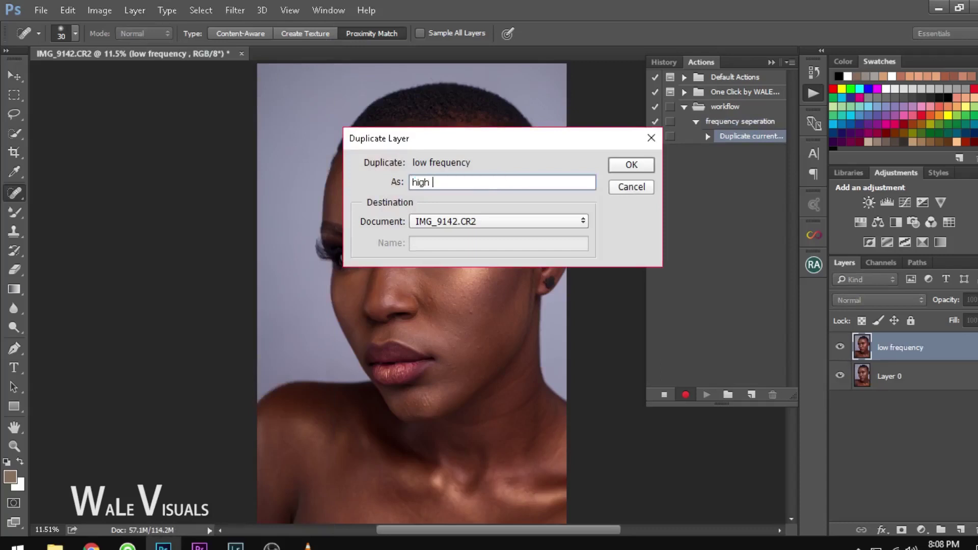
pyautogui.write('frequency')
pyautogui.press('Return')
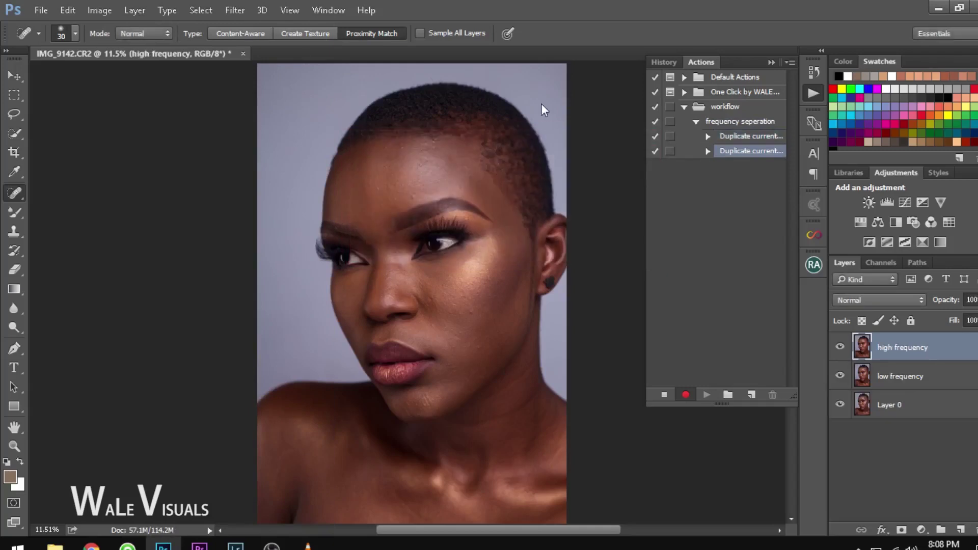
pyautogui.click(897, 371)
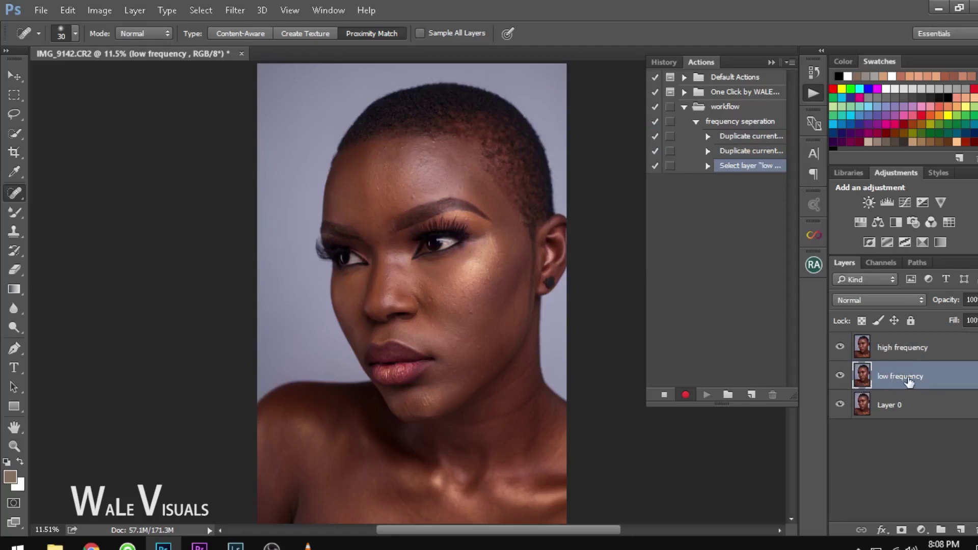
# Toggle the high frequency layer's visibility off, on and off again so it ends hidden.
pyautogui.click(839, 347)
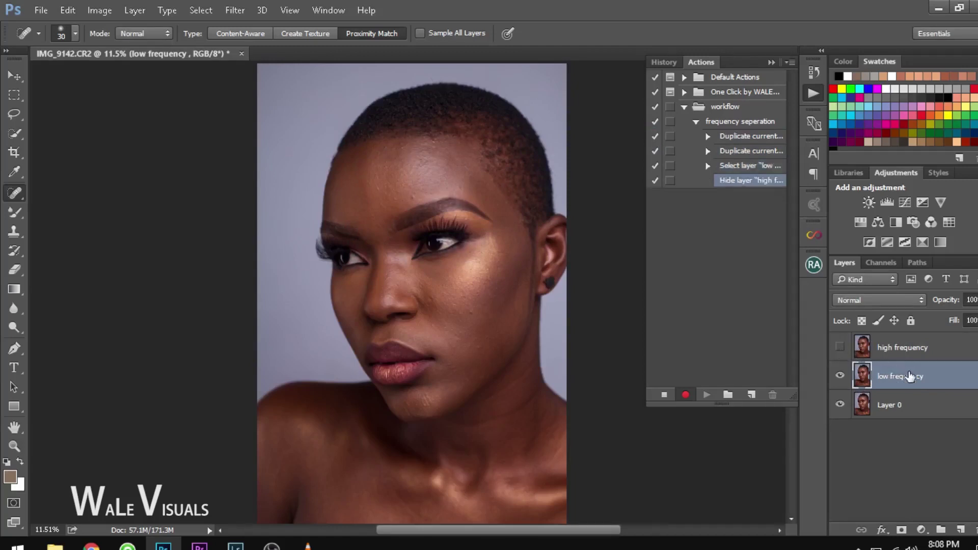
pyautogui.click(842, 348)
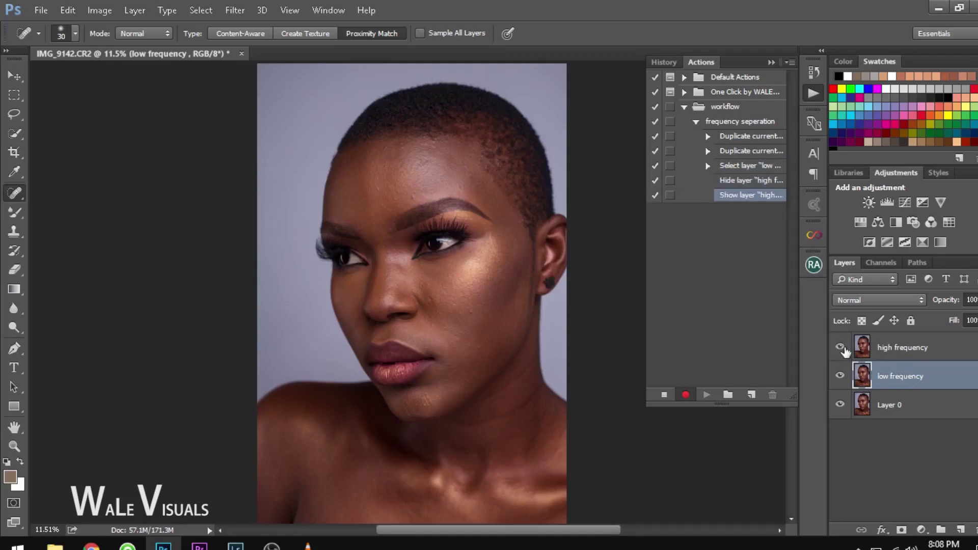
pyautogui.click(840, 348)
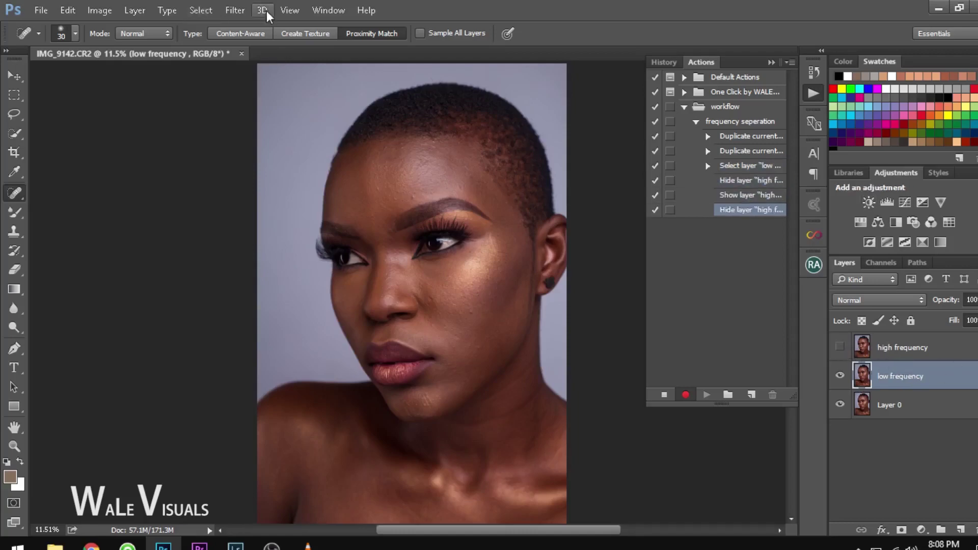
# Apply a Gaussian Blur with a radius of about 9.2 pixels to the low frequency layer.
pyautogui.click(234, 11)
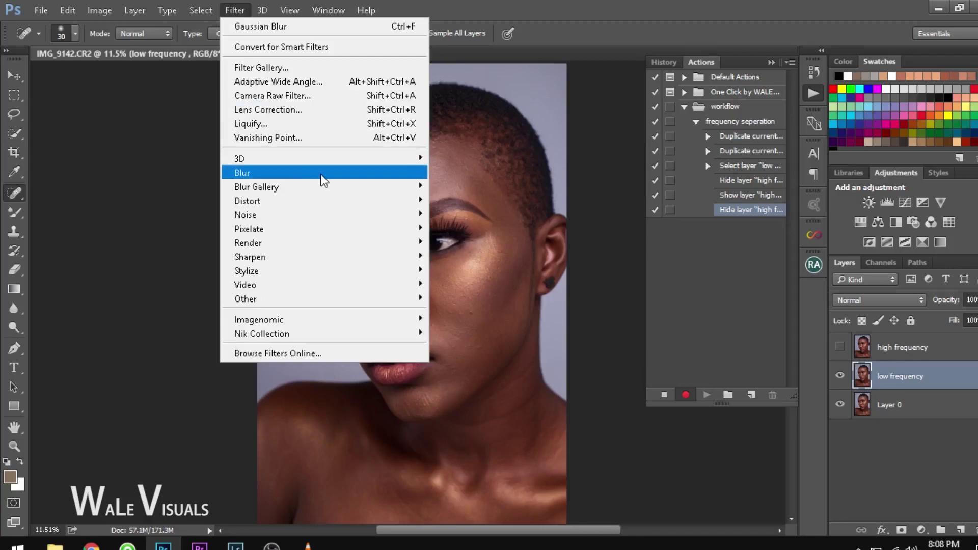
pyautogui.moveTo(322, 179)
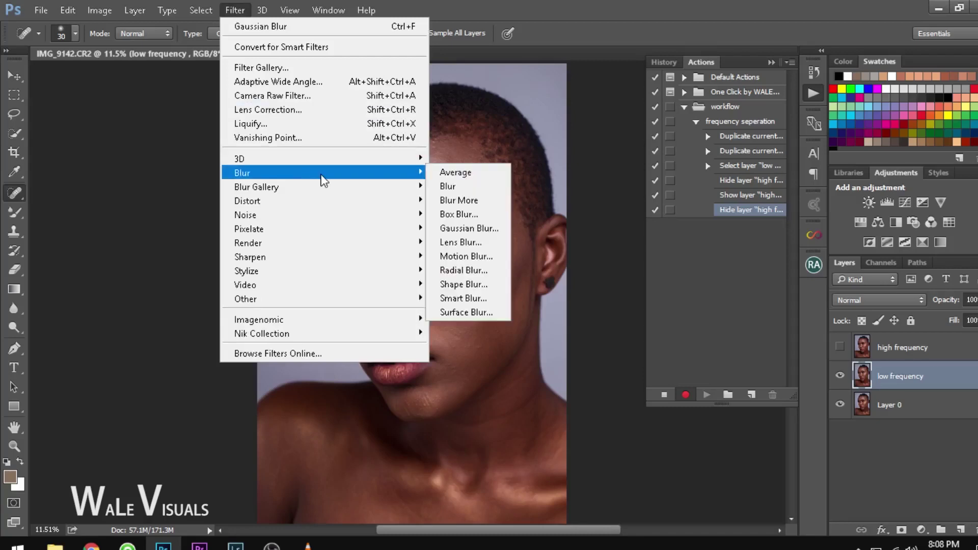
pyautogui.click(469, 230)
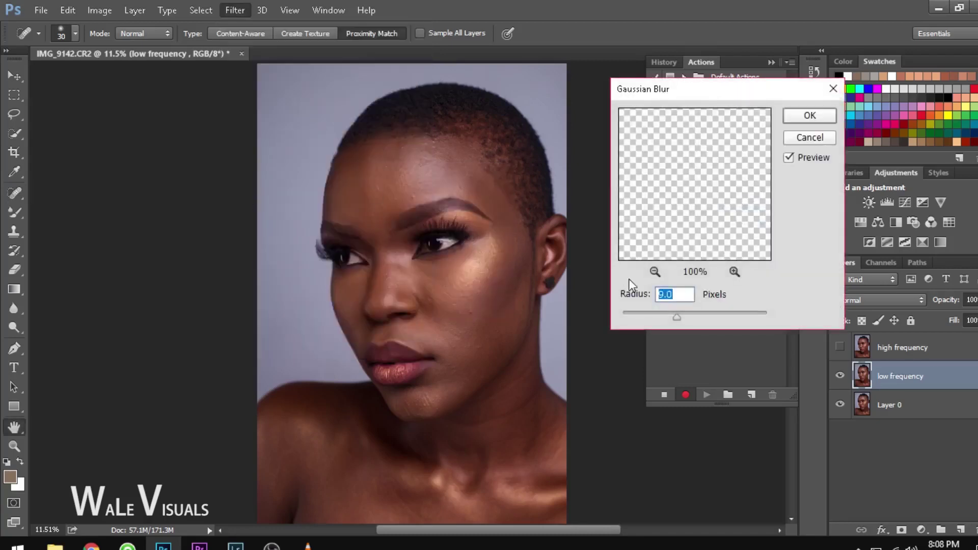
pyautogui.moveTo(659, 92); pyautogui.dragTo(649, 83)
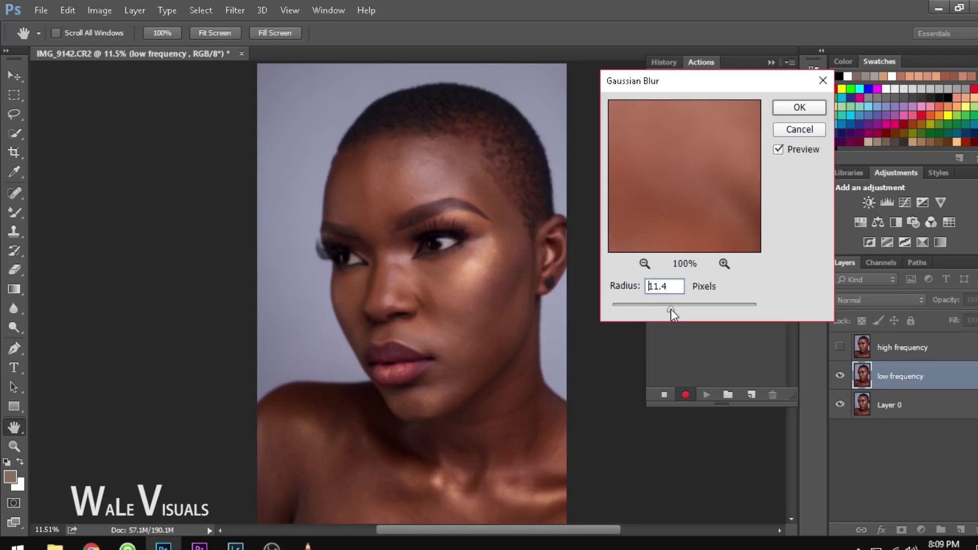
pyautogui.moveTo(674, 308); pyautogui.dragTo(709, 304)
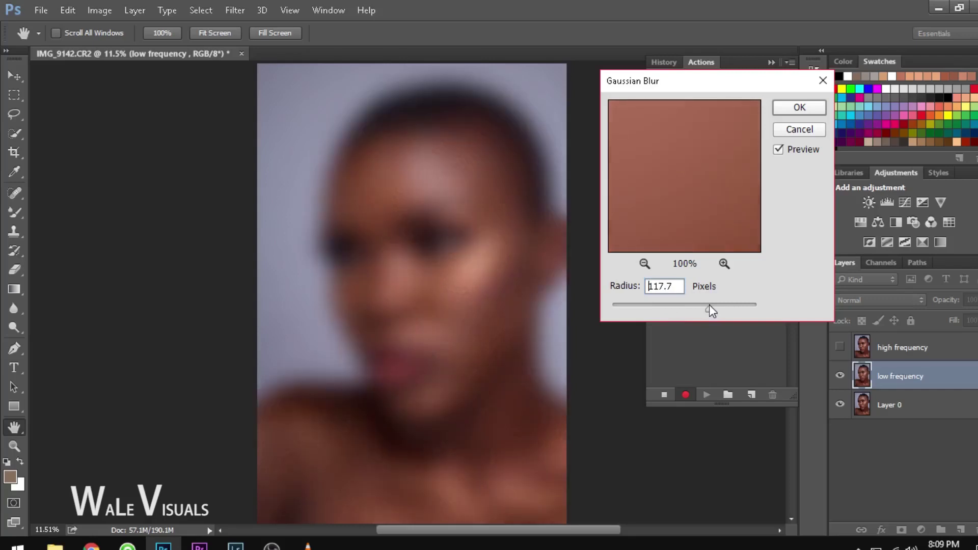
pyautogui.moveTo(709, 304); pyautogui.dragTo(669, 309)
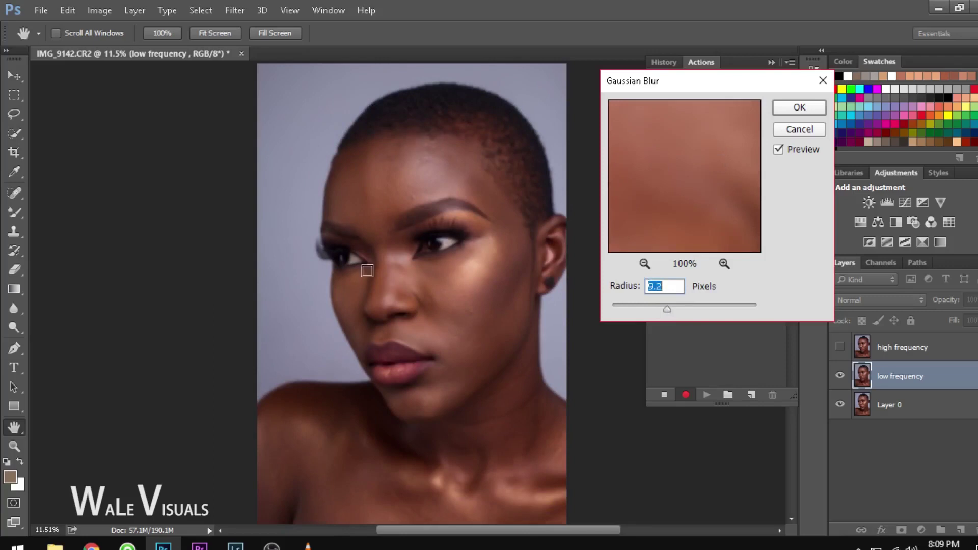
pyautogui.click(778, 111)
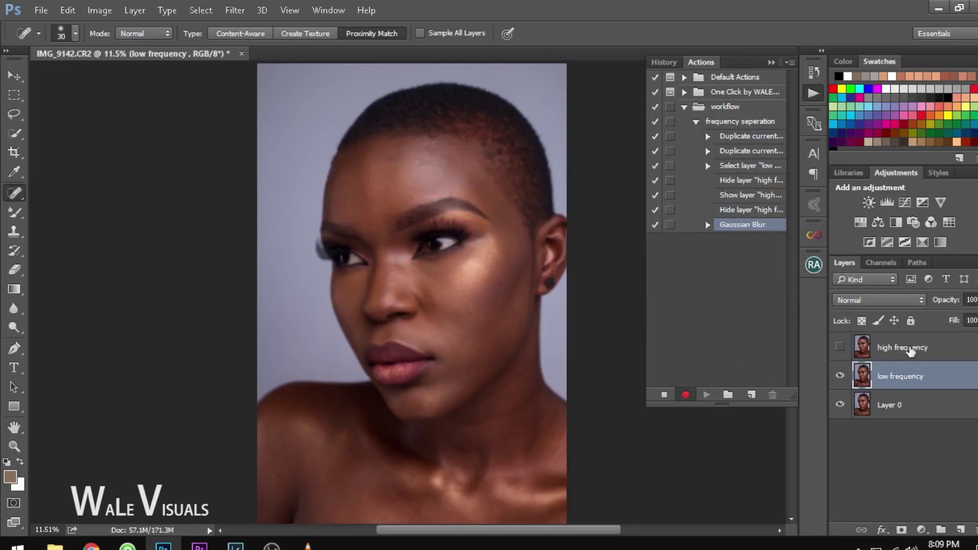
# Show the high frequency layer and Apply Image subtracting low frequency at Scale 2, Offset 128.
pyautogui.hotkey('alt', ']')
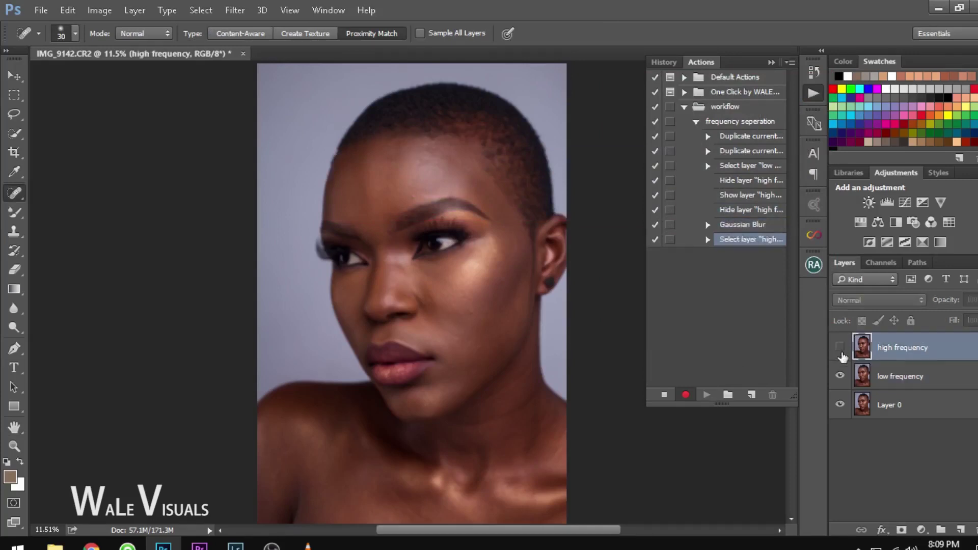
pyautogui.click(840, 349)
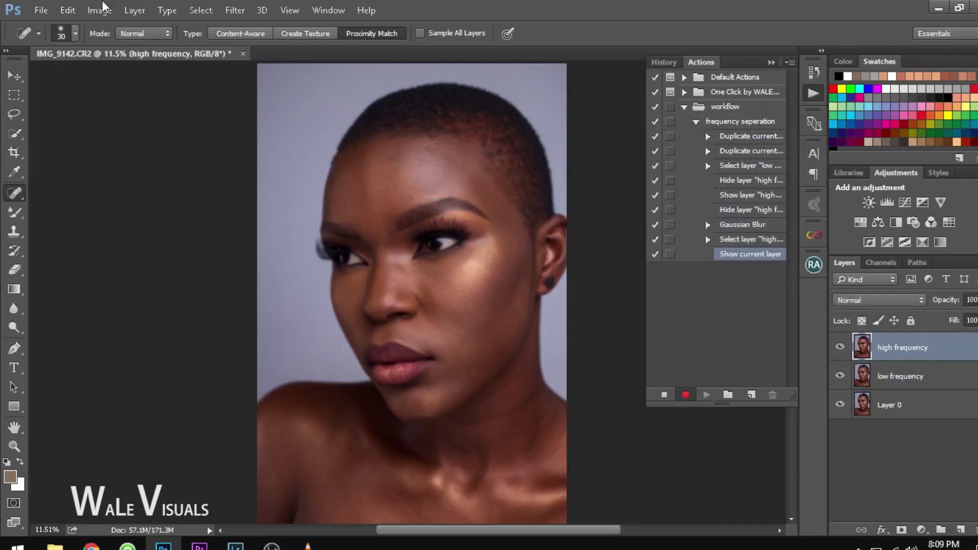
pyautogui.click(100, 14)
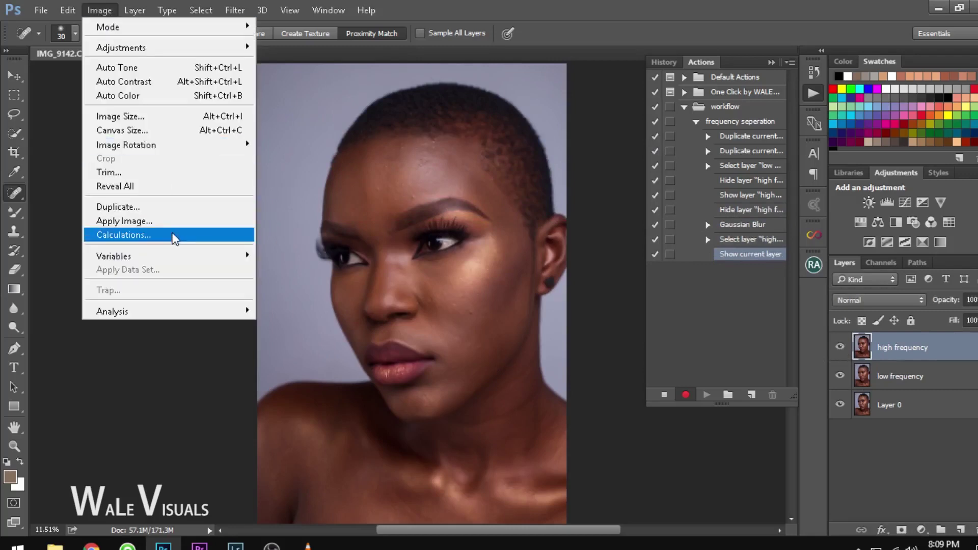
pyautogui.click(124, 221)
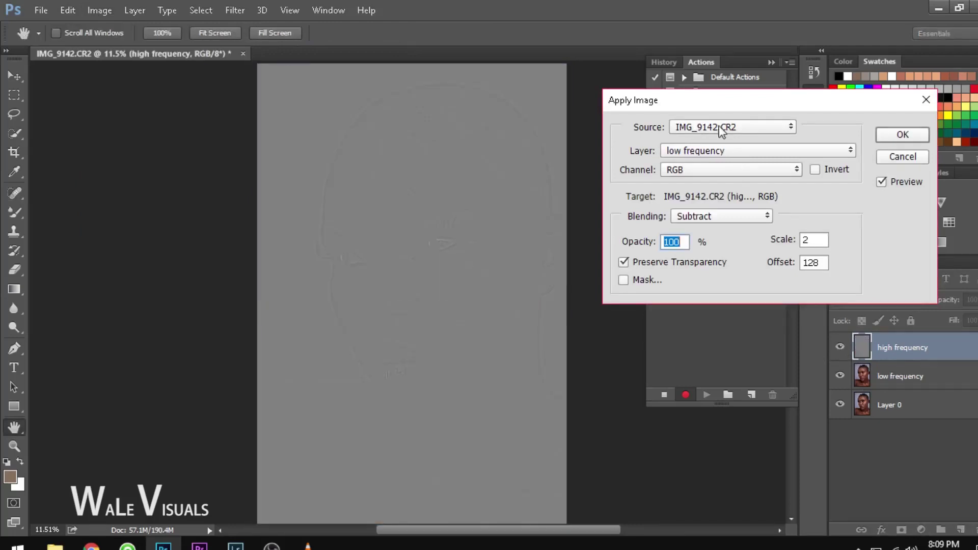
pyautogui.click(695, 128)
pyautogui.click(696, 128)
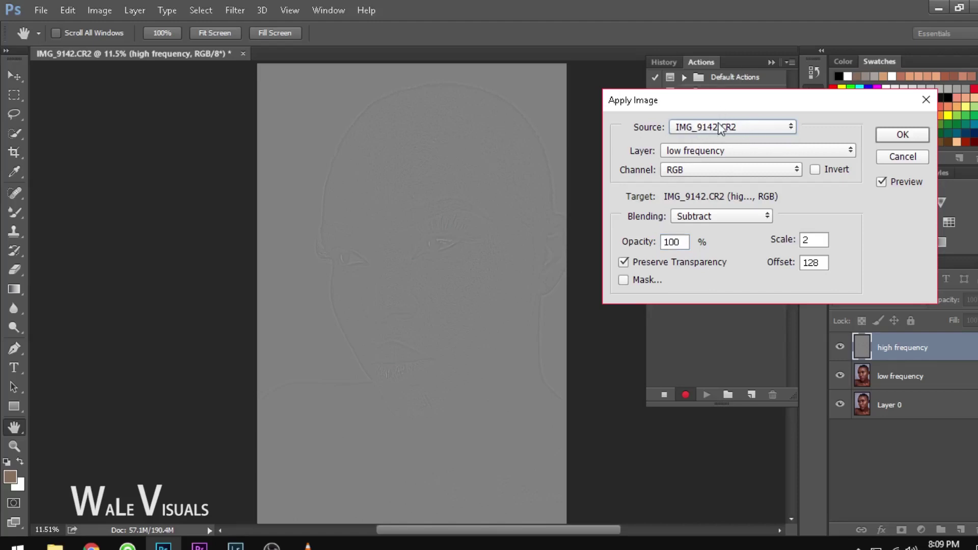
pyautogui.click(697, 156)
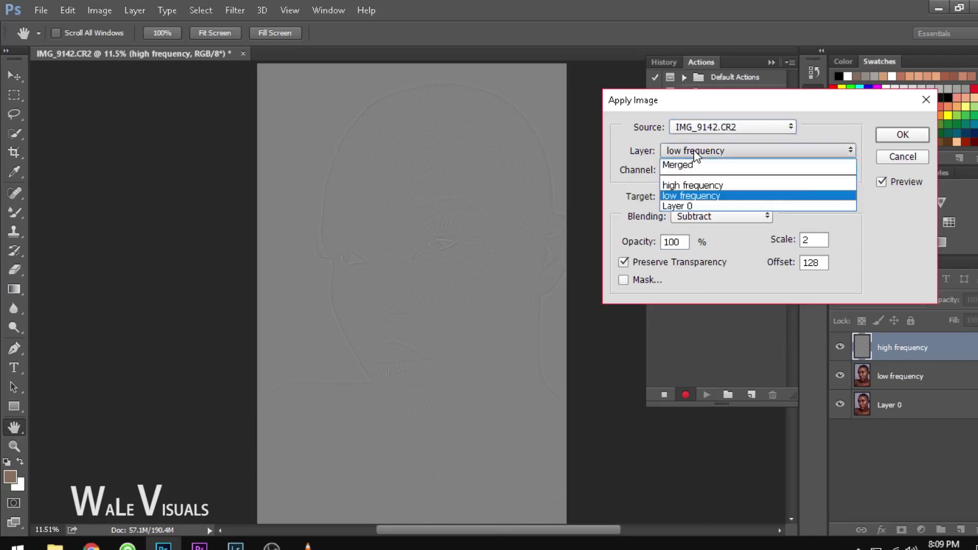
pyautogui.click(695, 196)
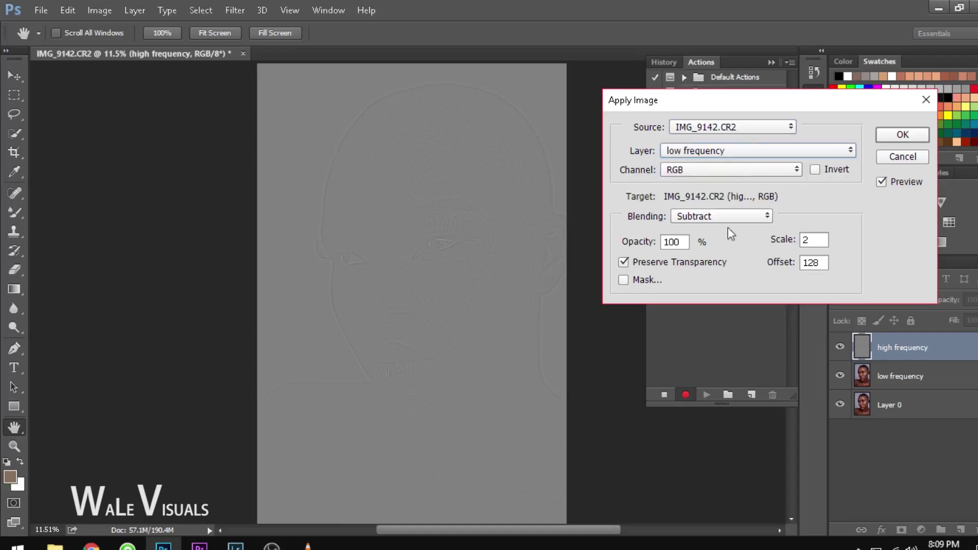
pyautogui.click(692, 215)
pyautogui.click(692, 215)
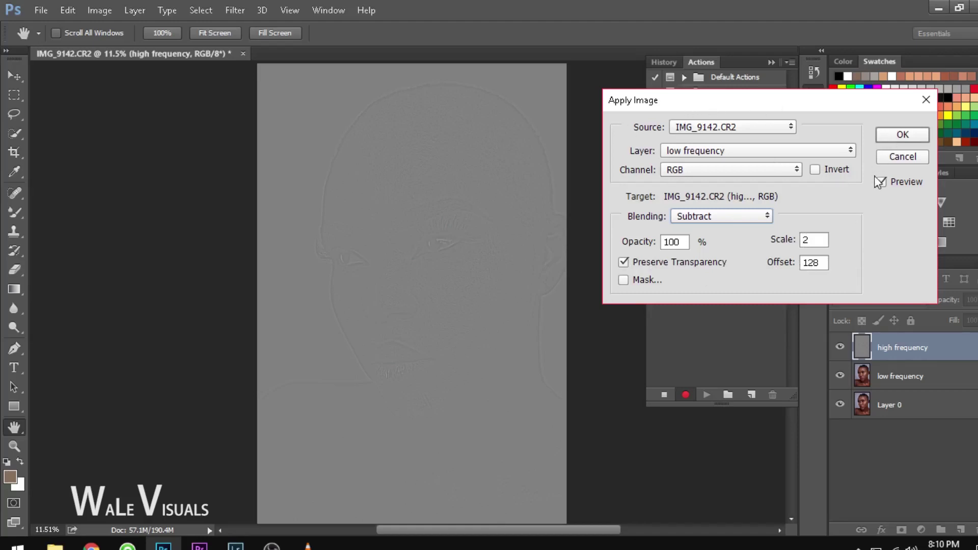
pyautogui.click(901, 142)
pyautogui.press('j')
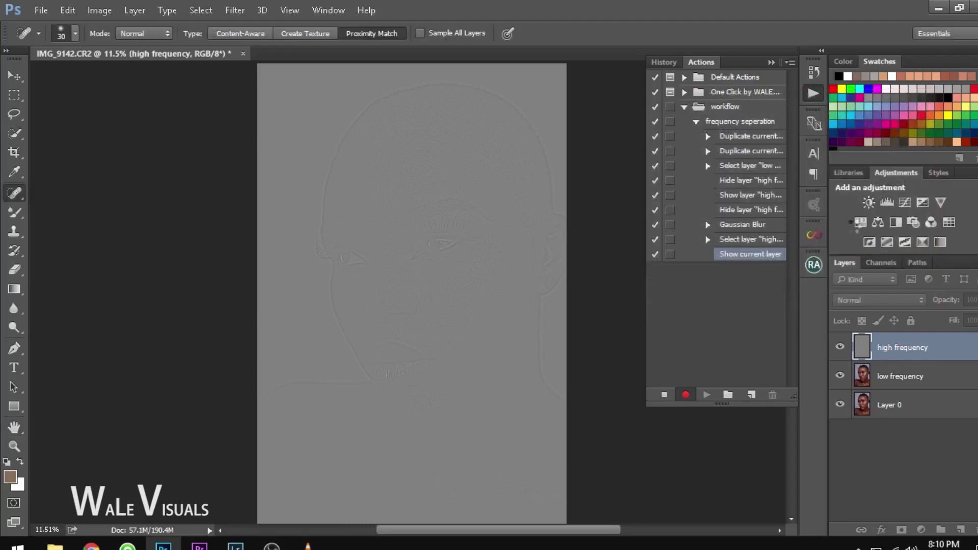
# Set the high frequency layer to Linear Light, zoom in on the face, and also select low frequency.
pyautogui.click(881, 301)
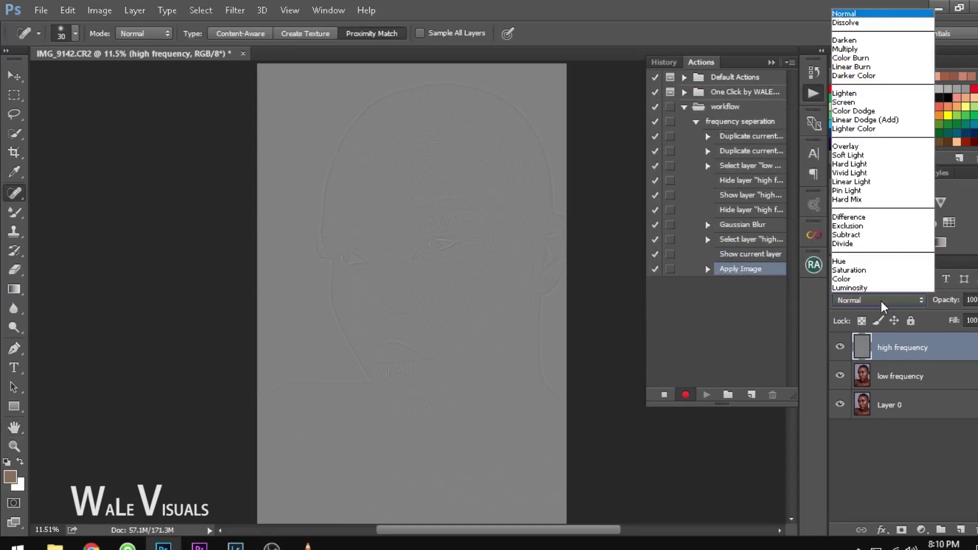
pyautogui.click(876, 183)
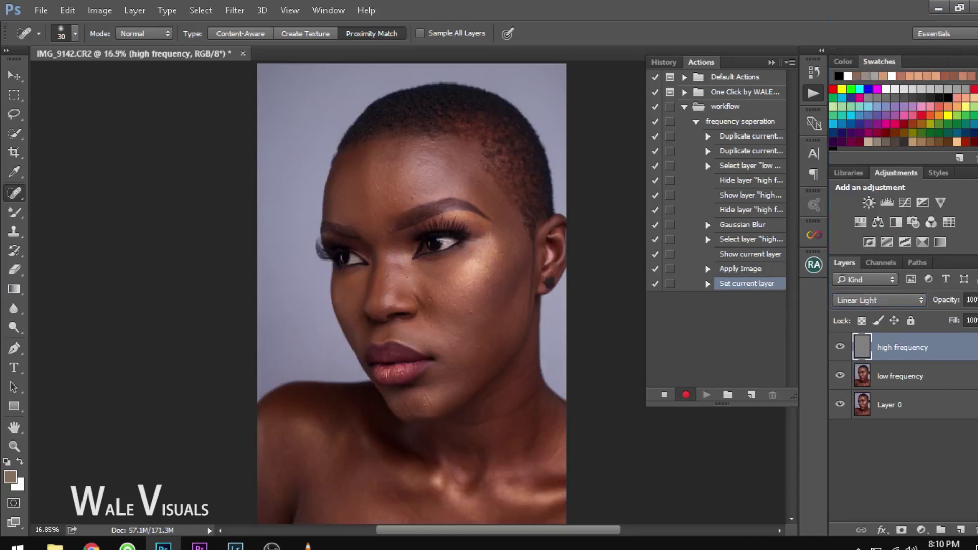
pyautogui.scroll(2, 507, 276)
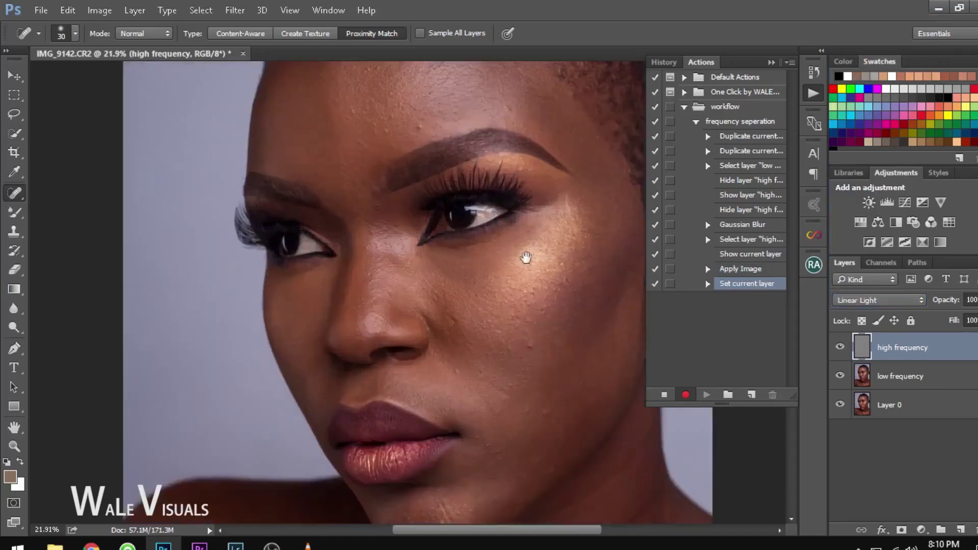
pyautogui.moveTo(511, 284); pyautogui.dragTo(494, 290)
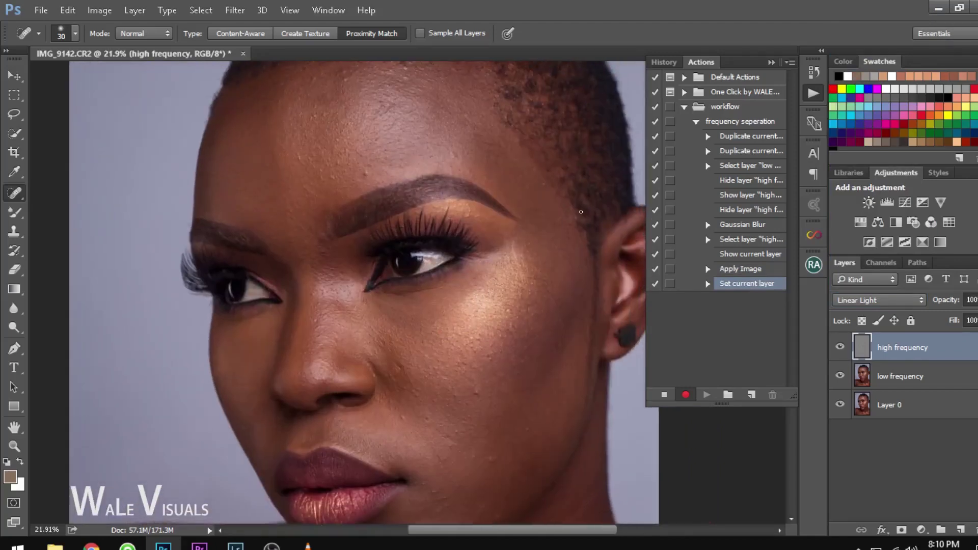
pyautogui.keyDown('shift'); pyautogui.click(935, 380); pyautogui.keyUp('shift')
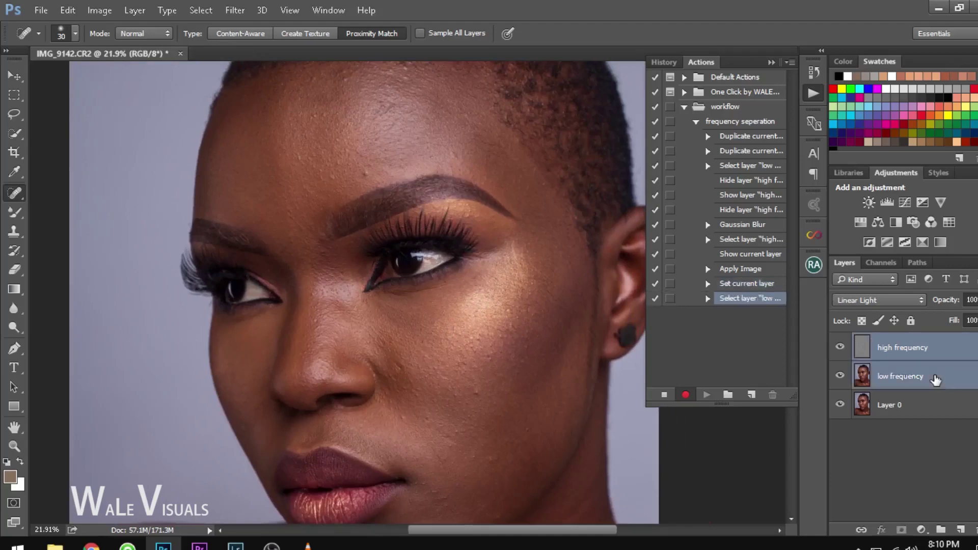
# Group both frequency layers as 'frequency seperation' and stop recording the action.
pyautogui.hotkey('ctrl', 'g')
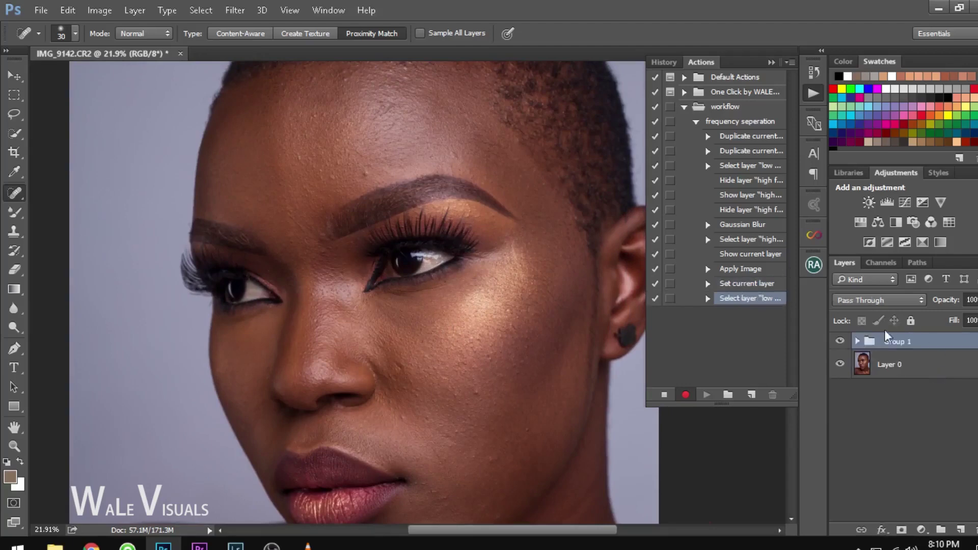
pyautogui.doubleClick(895, 341)
pyautogui.write('fr')
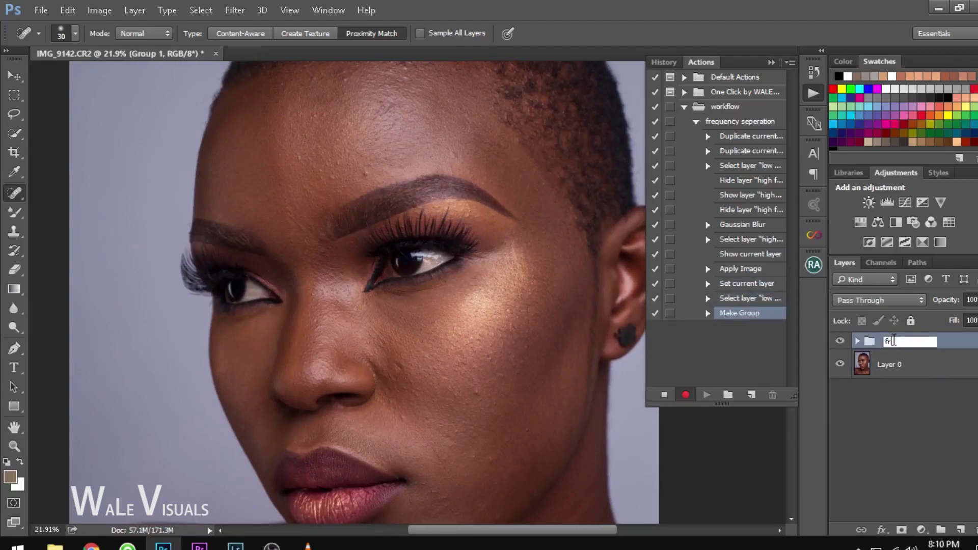
pyautogui.write('equency seperation')
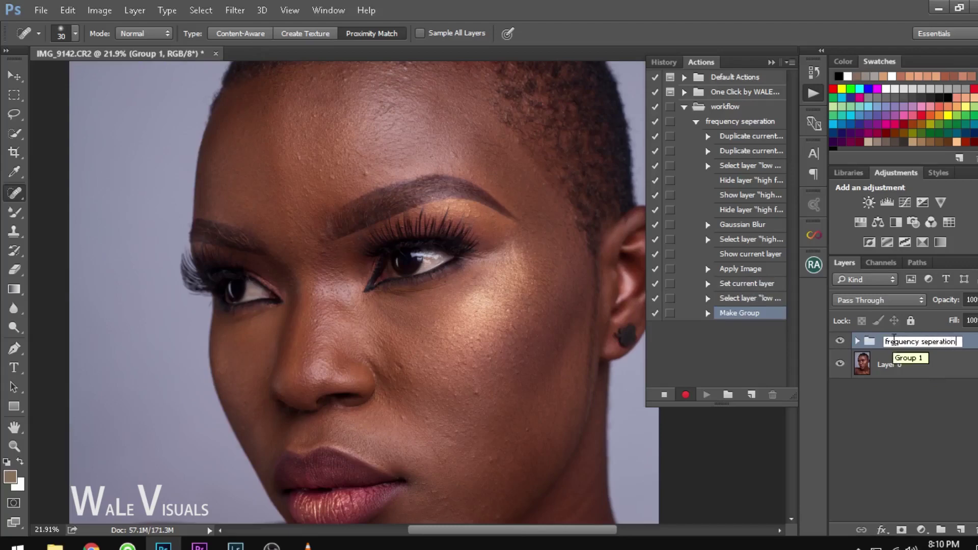
pyautogui.press('Return')
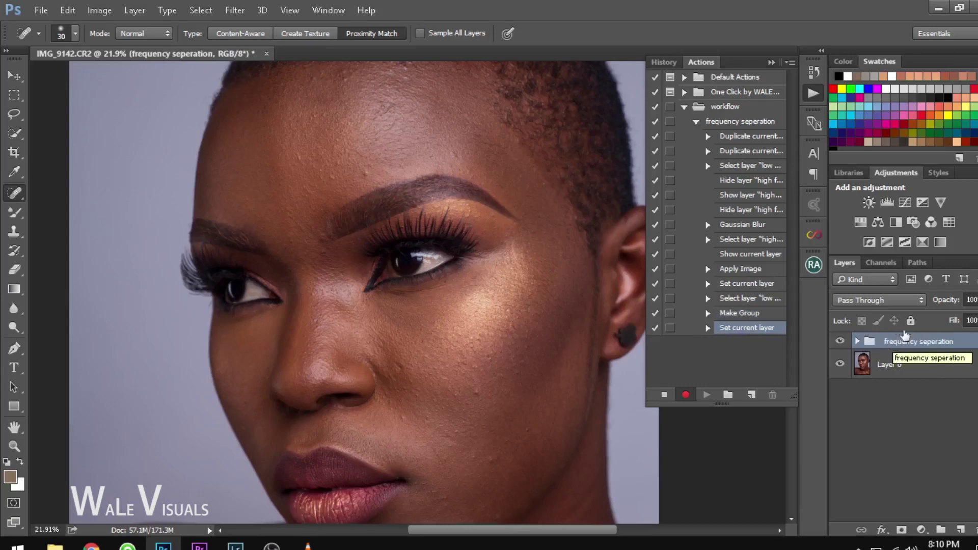
pyautogui.click(664, 396)
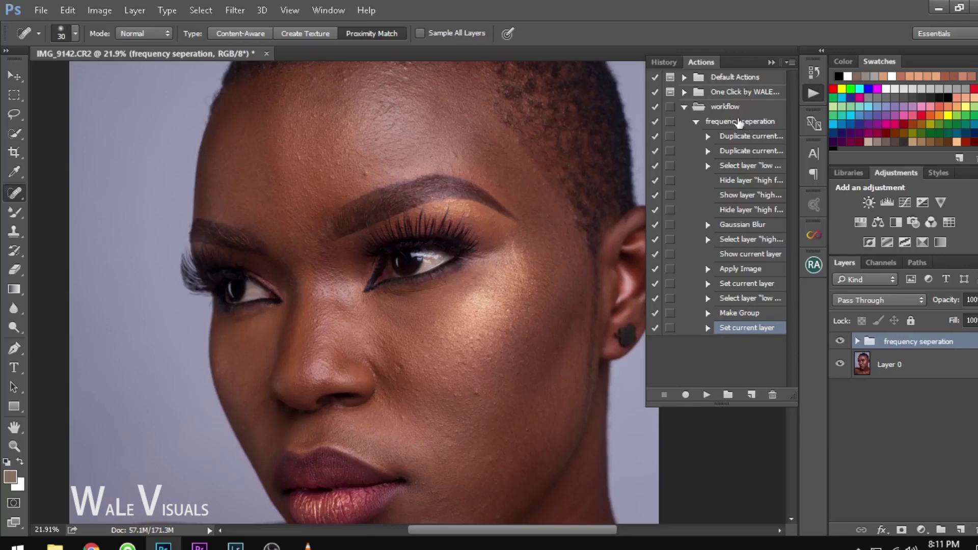
# Delete the frequency seperation group so only Layer 0 remains.
pyautogui.click(684, 107)
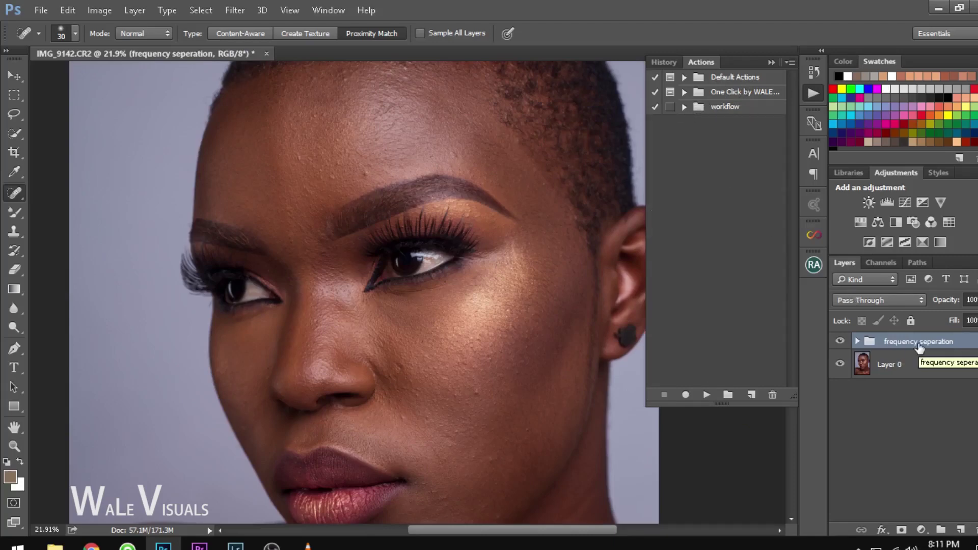
pyautogui.press('Delete')
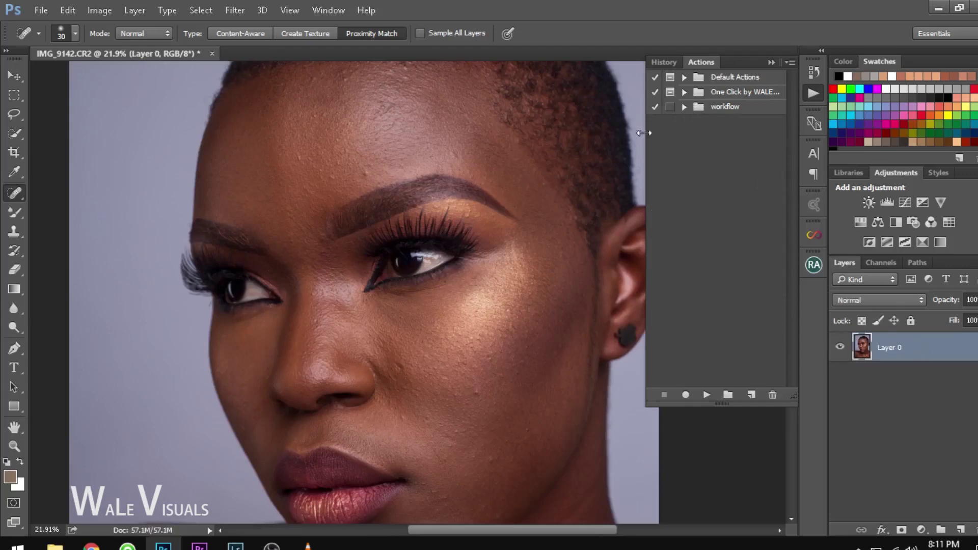
pyautogui.scroll(-3, 377, 221)
pyautogui.scroll(2, 376, 222)
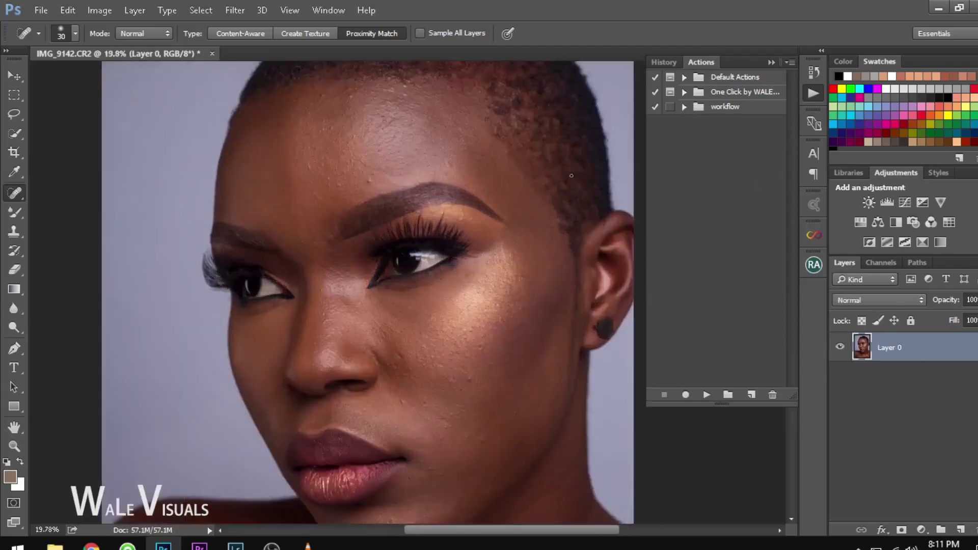
pyautogui.scroll(-2, 530, 234)
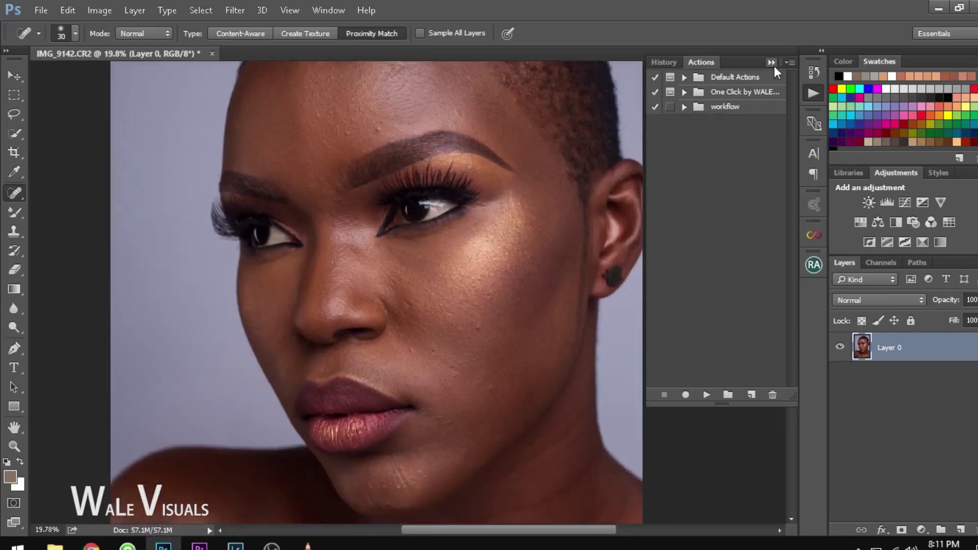
# Expand the workflow set and select the frequency seperation action.
pyautogui.click(684, 108)
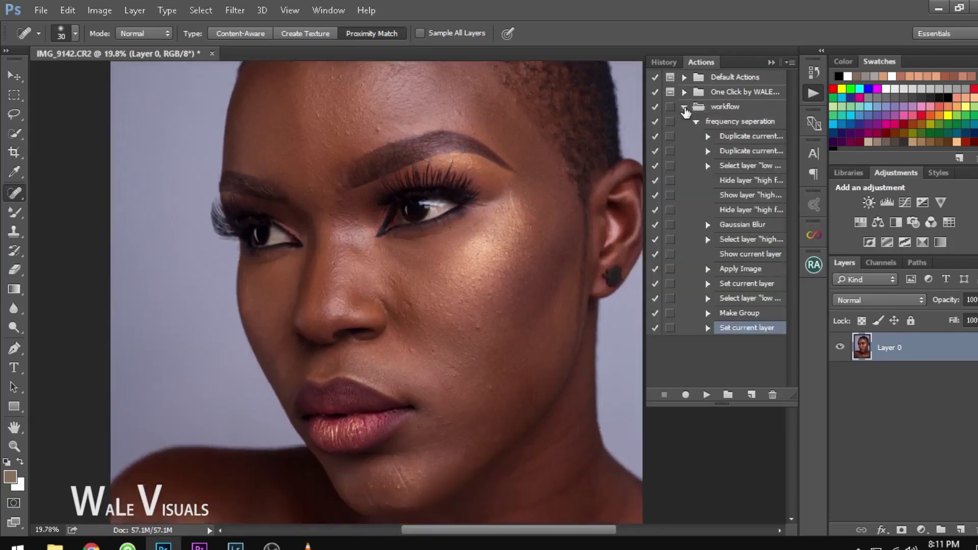
pyautogui.click(684, 108)
pyautogui.click(684, 108)
pyautogui.click(714, 124)
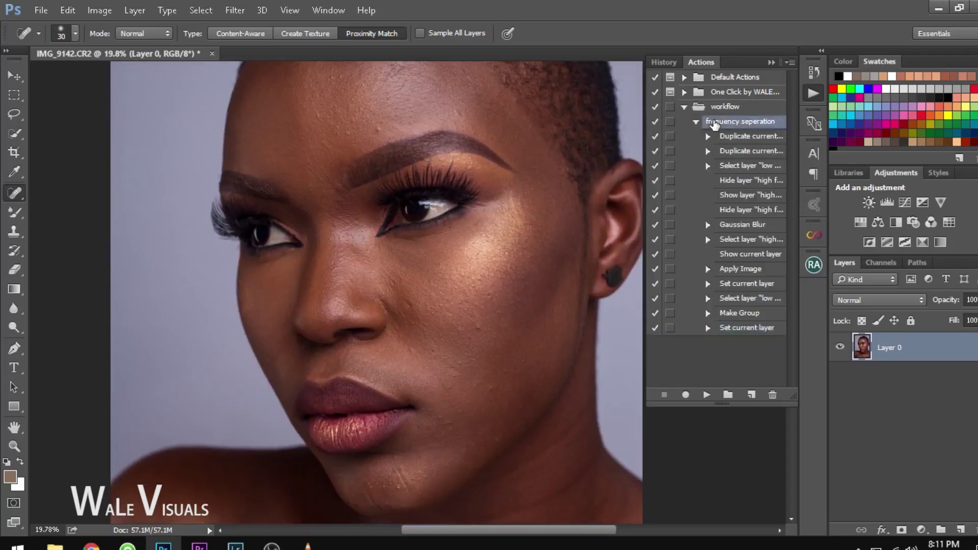
# Play the frequency seperation action and check the rebuilt group's high and low frequency layers.
pyautogui.click(707, 395)
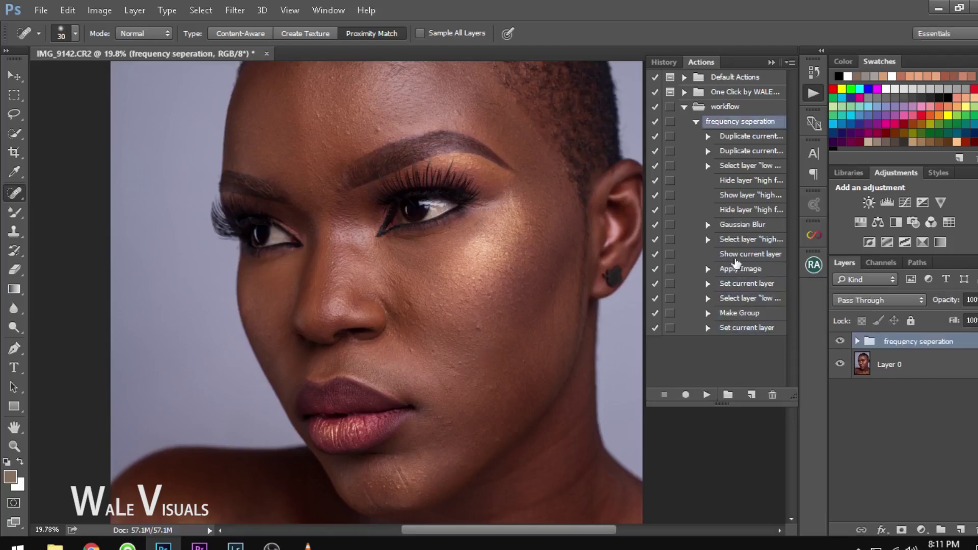
pyautogui.click(857, 341)
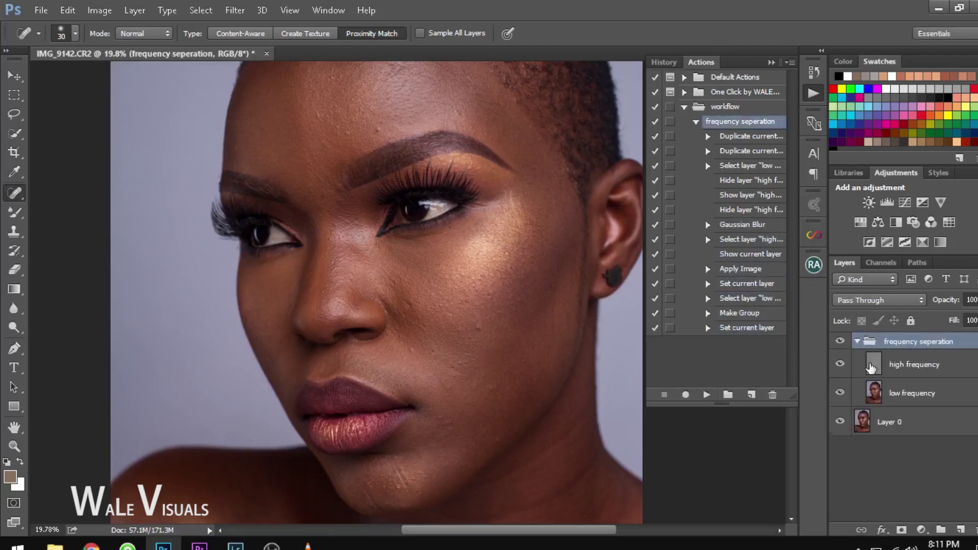
pyautogui.click(895, 394)
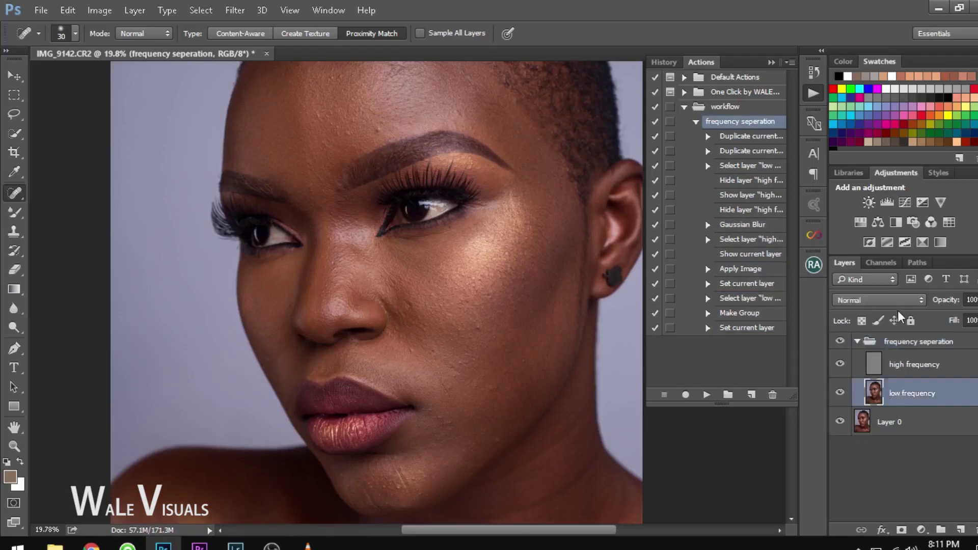
pyautogui.click(857, 341)
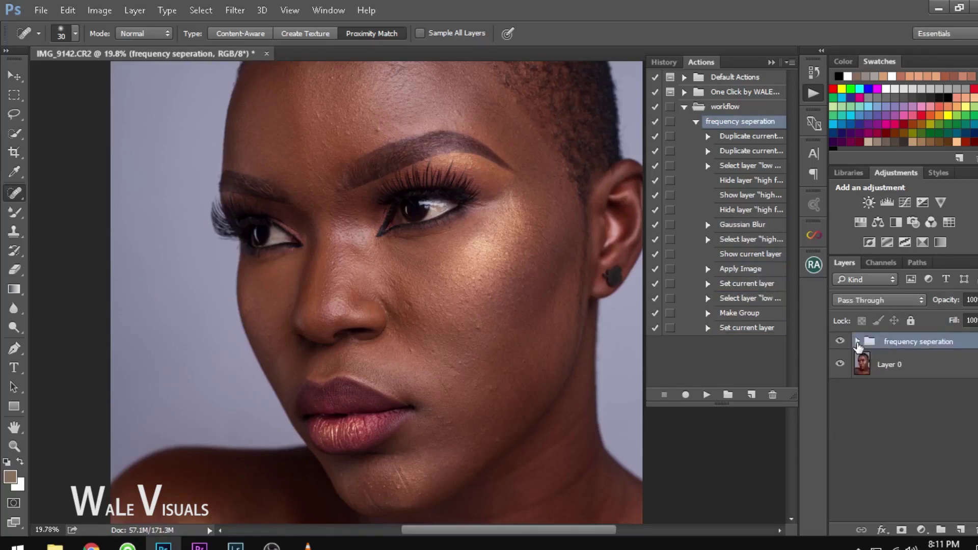
# Enable all dialog prompts for frequency seperation, delete the generated group, and replay the action from Layer 0.
pyautogui.click(671, 123)
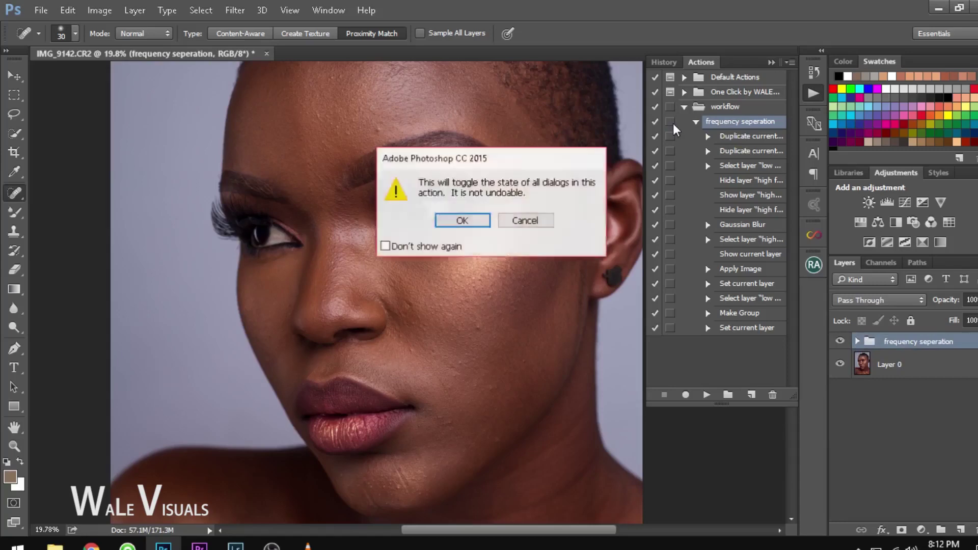
pyautogui.click(465, 219)
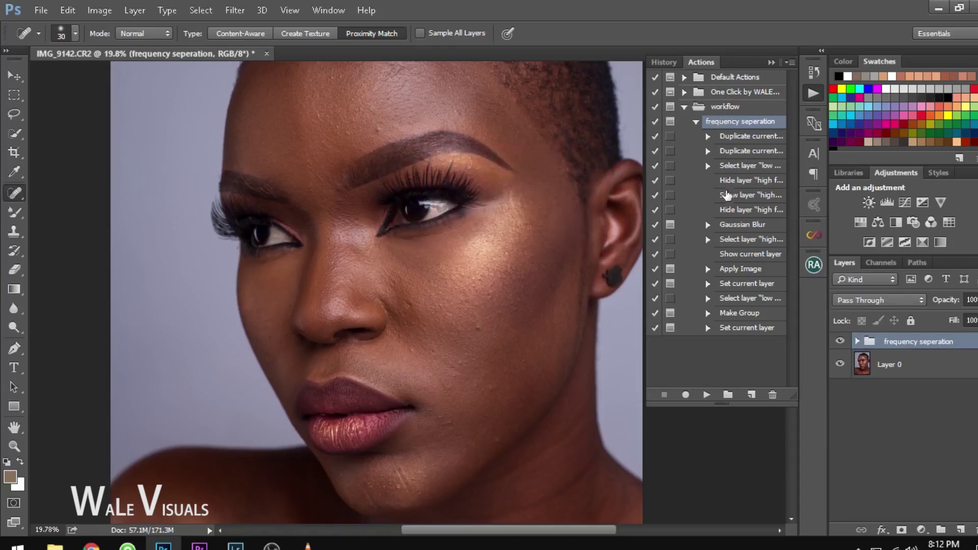
pyautogui.press('Delete')
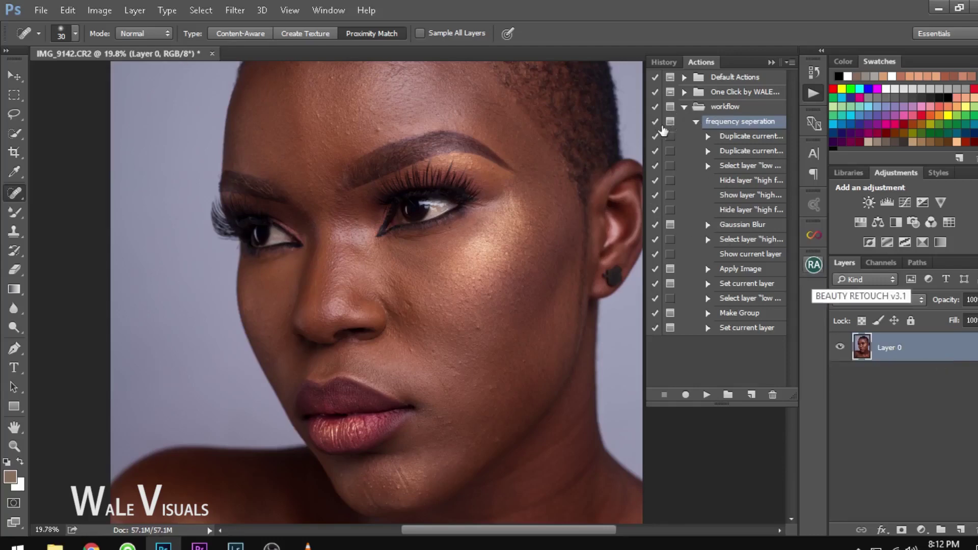
pyautogui.click(705, 395)
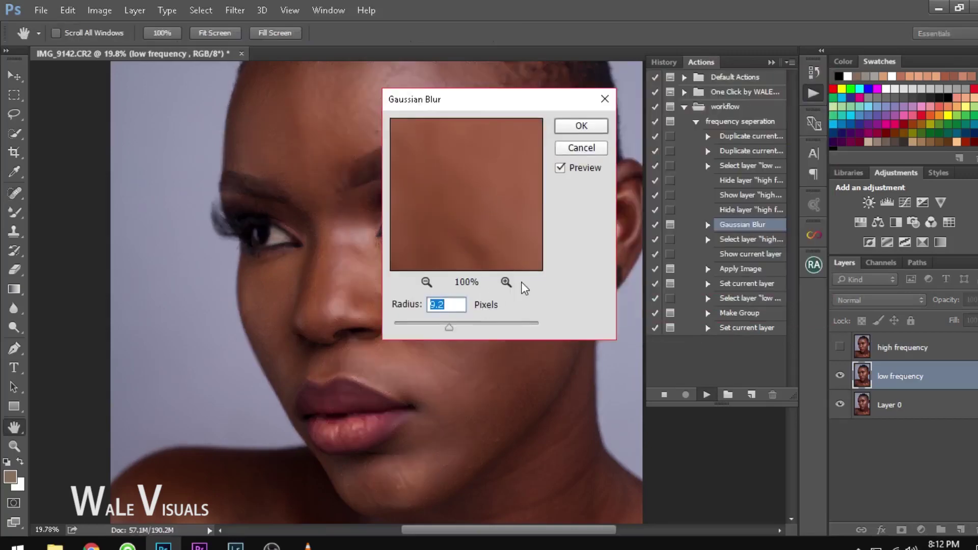
# Blur the low frequency layer with a lower Gaussian Blur radius, then apply Subtract (Scale 2, Offset 128) to the high frequency layer.
pyautogui.moveTo(499, 104); pyautogui.dragTo(470, 110)
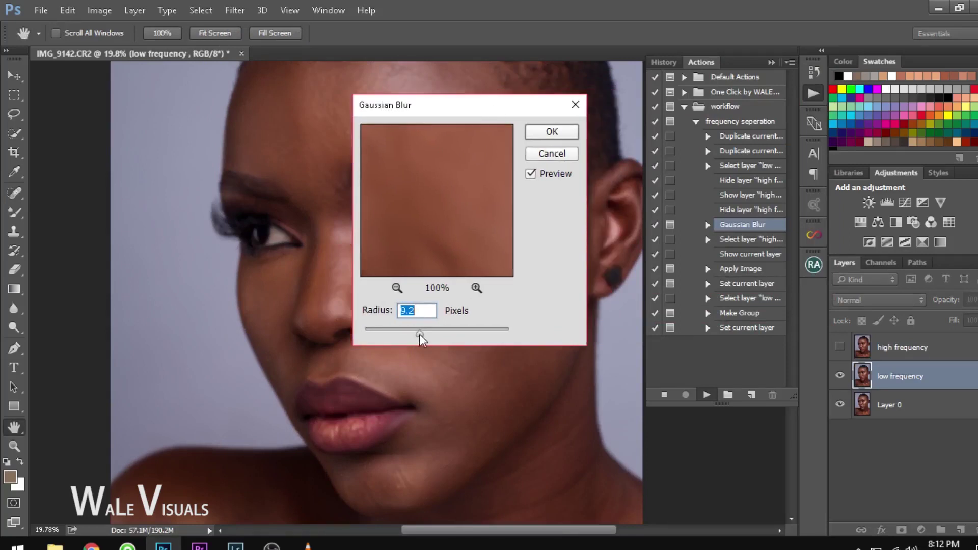
pyautogui.moveTo(436, 332); pyautogui.dragTo(406, 335)
pyautogui.click(551, 132)
pyautogui.press('j')
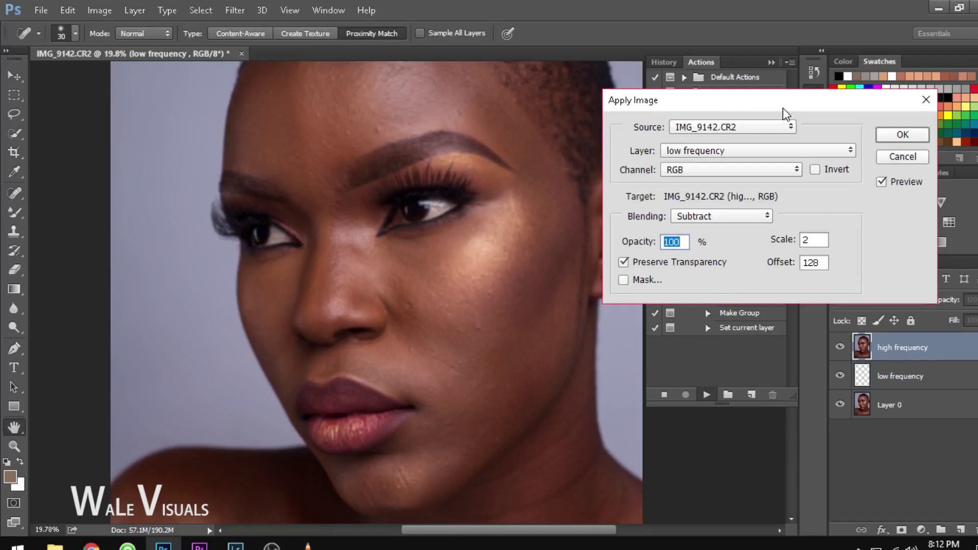
pyautogui.moveTo(783, 105); pyautogui.dragTo(583, 121)
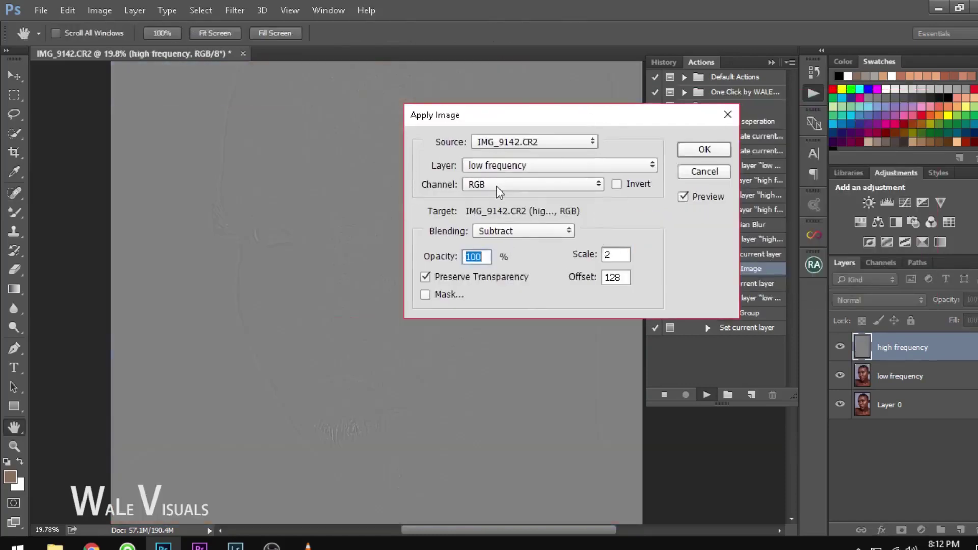
pyautogui.click(704, 150)
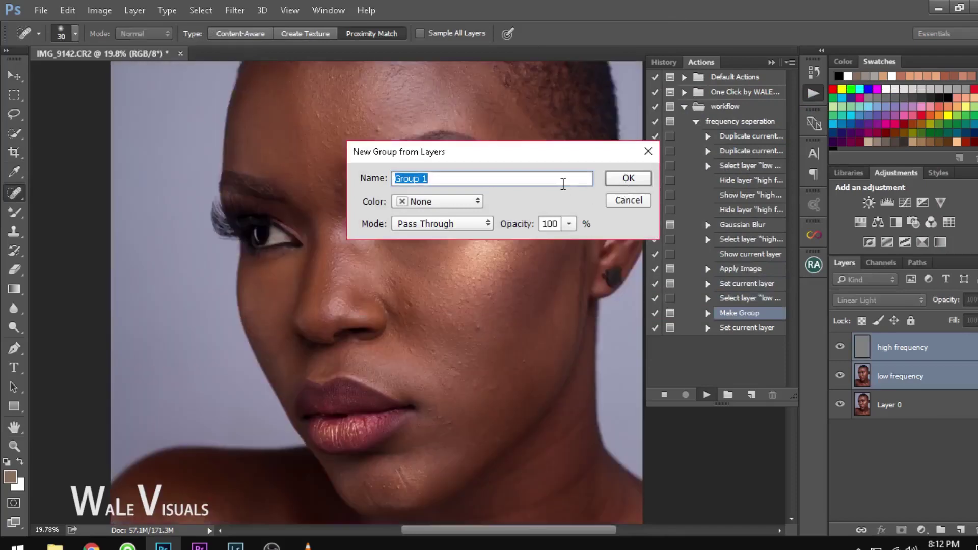
# Name the new layer group 'frequency seperation'.
pyautogui.write('freque')
pyautogui.write('ncy sep')
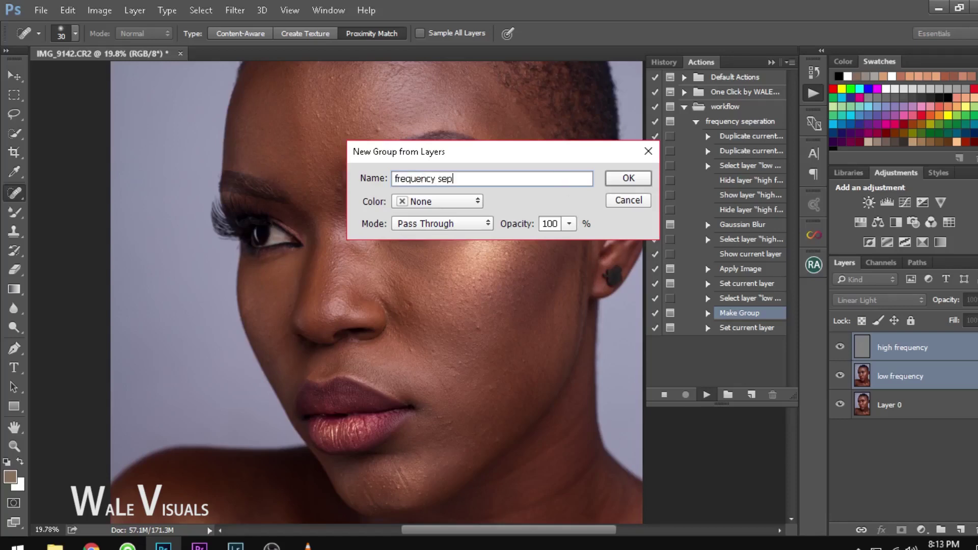
pyautogui.write('eration')
pyautogui.press('Return')
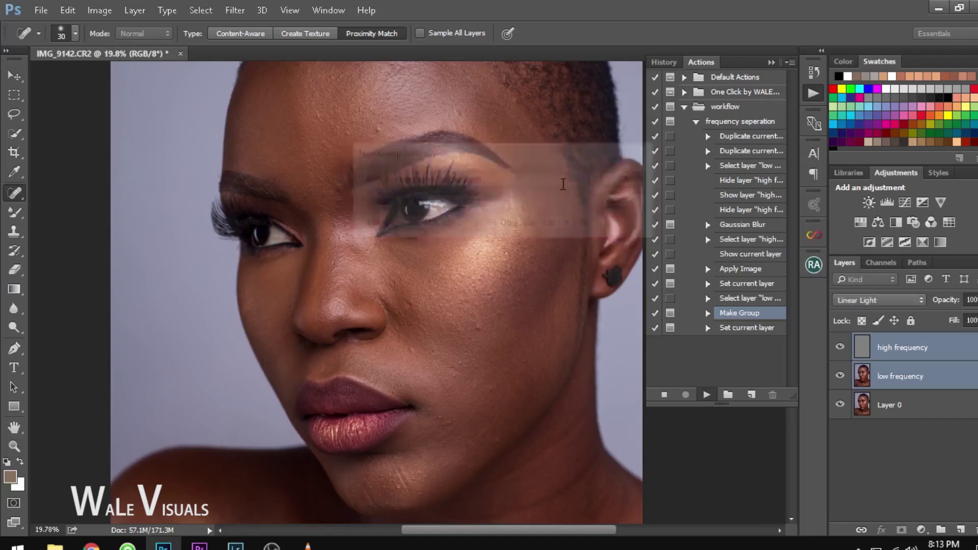
# Switch the frequency seperation action's dialog prompts back off and zoom out to the whole image.
pyautogui.click(940, 350)
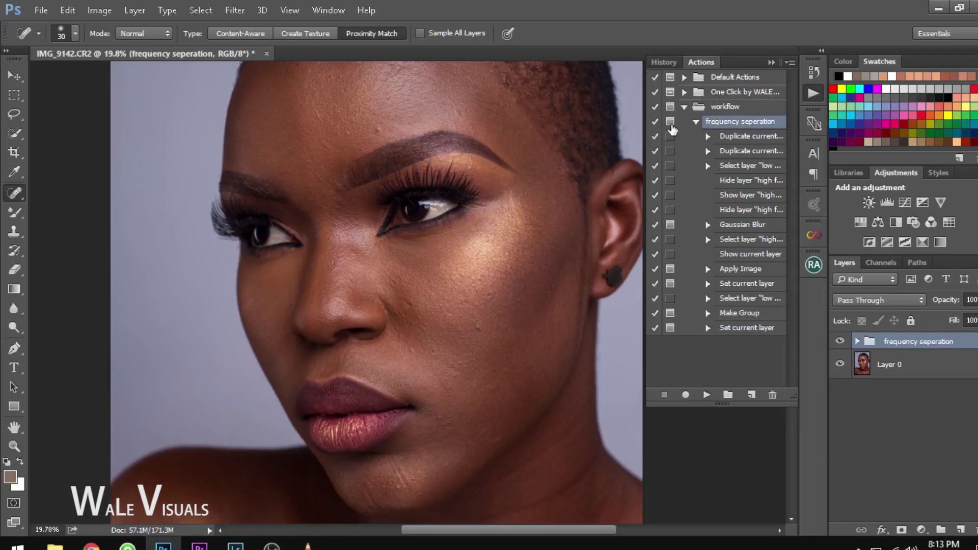
pyautogui.click(670, 122)
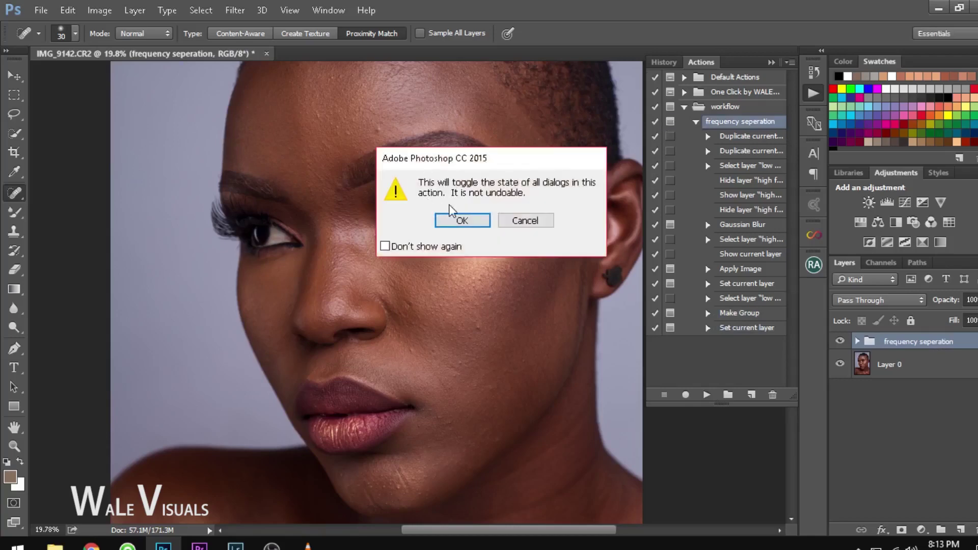
pyautogui.click(450, 218)
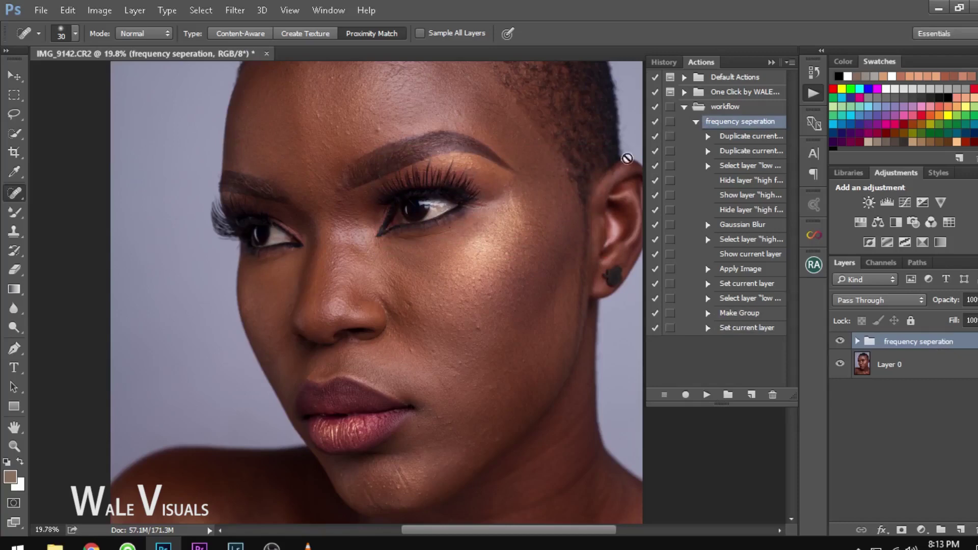
pyautogui.hotkey('ctrl', '-')
pyautogui.hotkey('ctrl', '-')
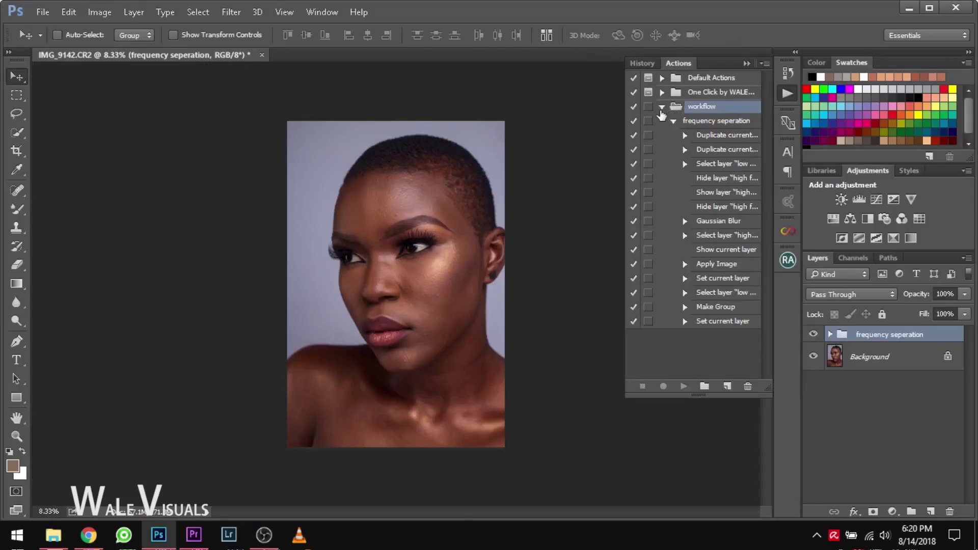
# Save the collapsed workflow action set as workflow.ATN in the Downloads __MACOSX folder.
pyautogui.click(661, 107)
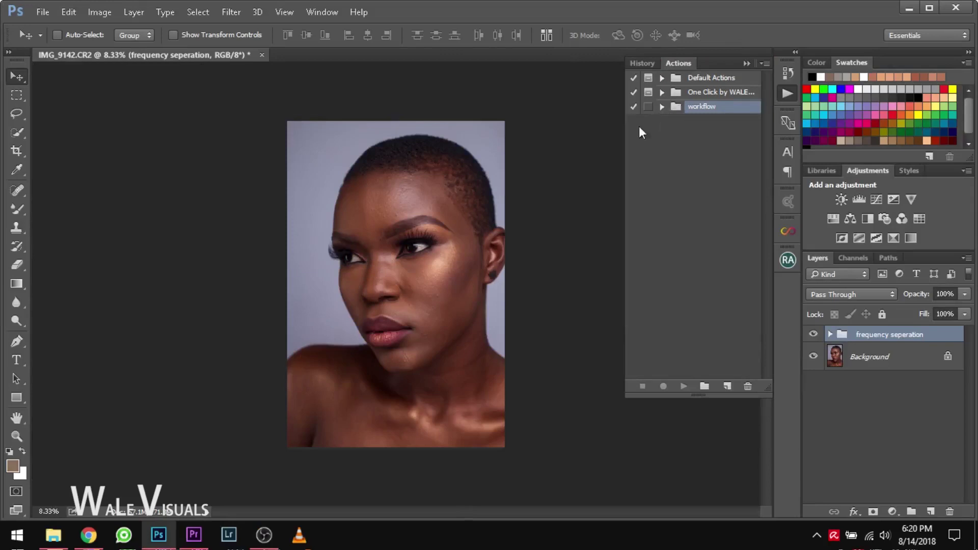
pyautogui.click(763, 64)
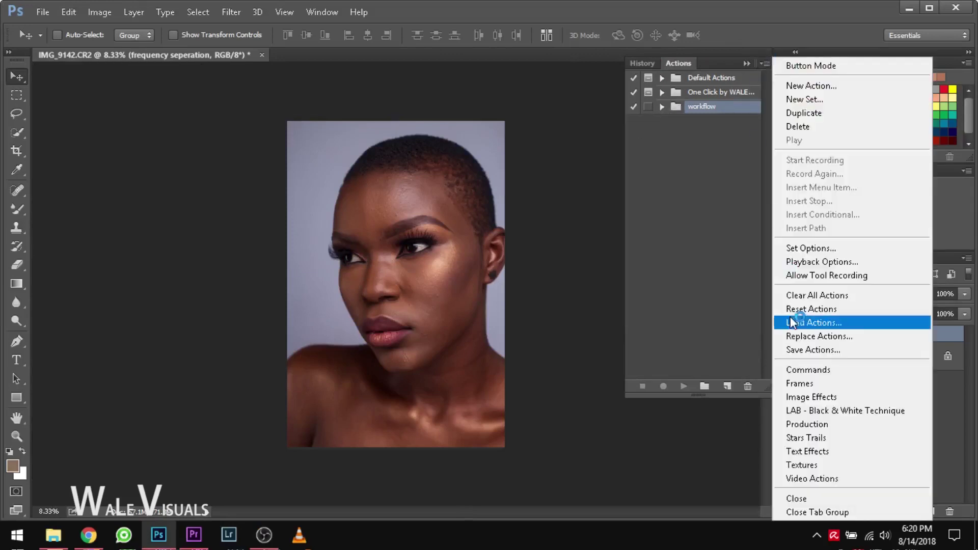
pyautogui.click(797, 352)
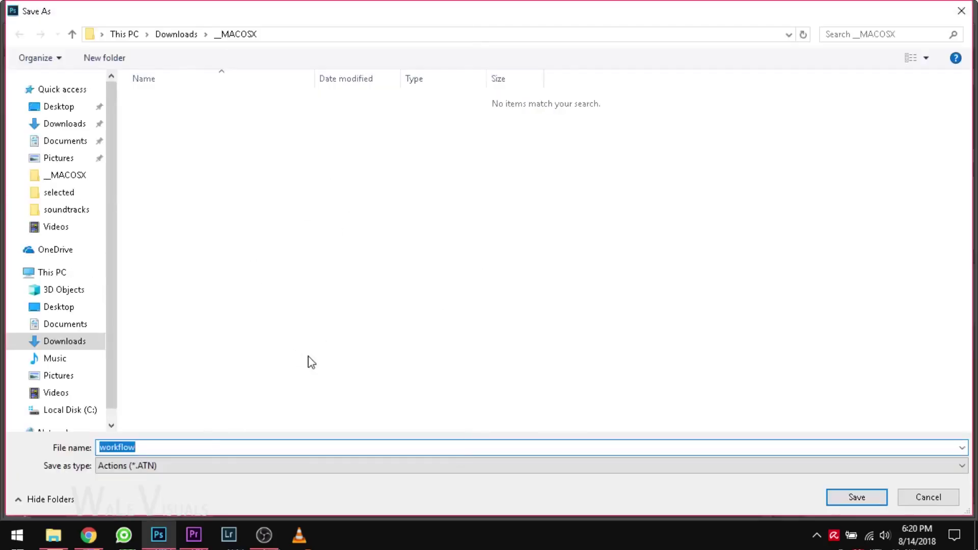
pyautogui.scroll(-1, 83, 320)
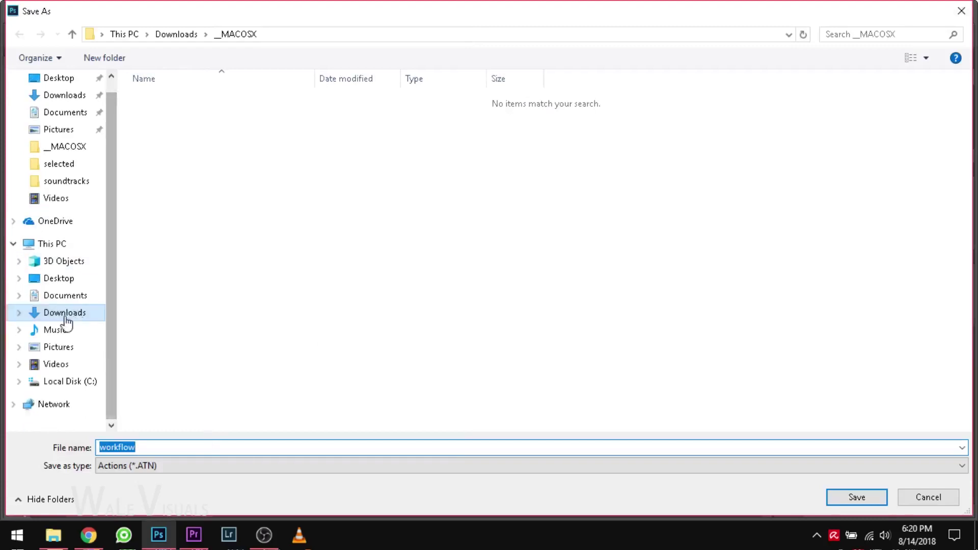
pyautogui.click(859, 498)
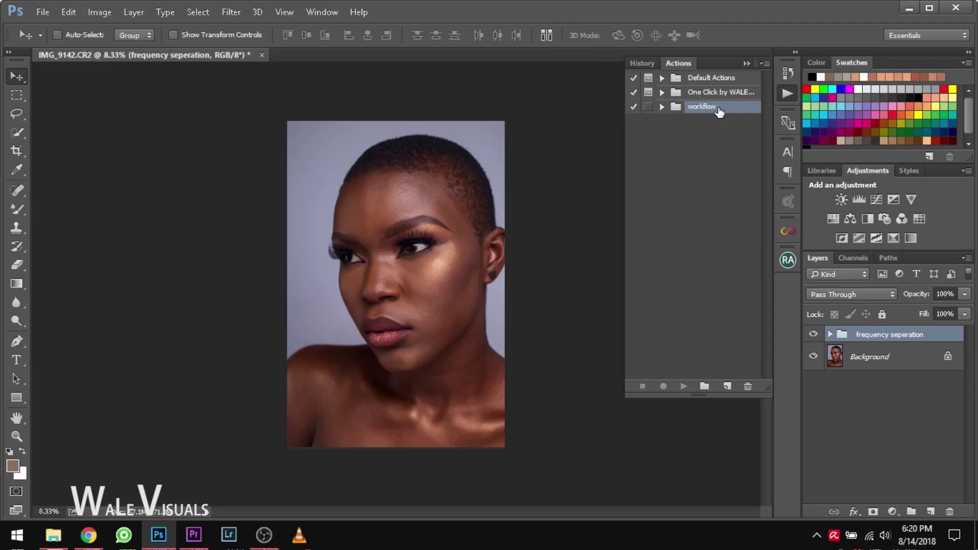
# Delete the workflow set from the Actions panel, then reload it from workflow.atn.
pyautogui.moveTo(719, 111); pyautogui.dragTo(748, 386)
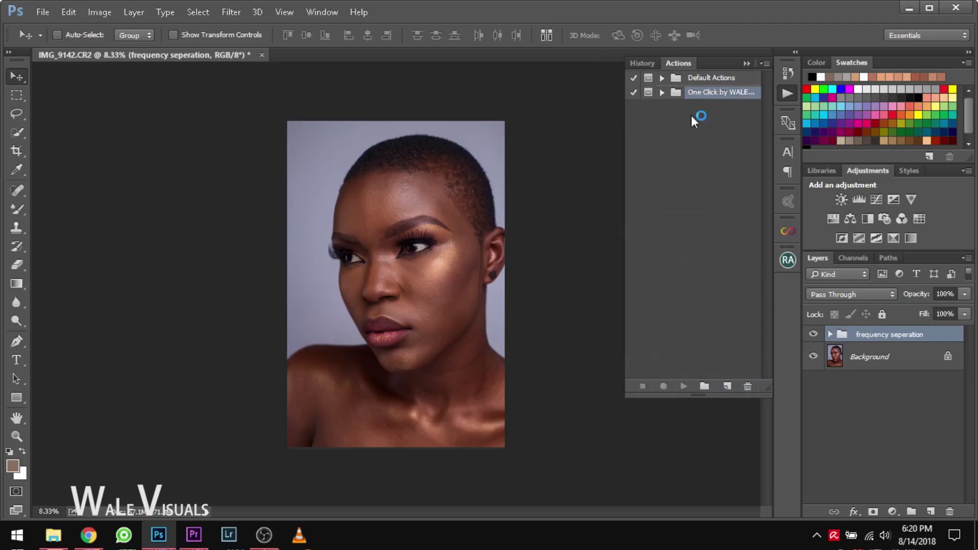
pyautogui.click(765, 62)
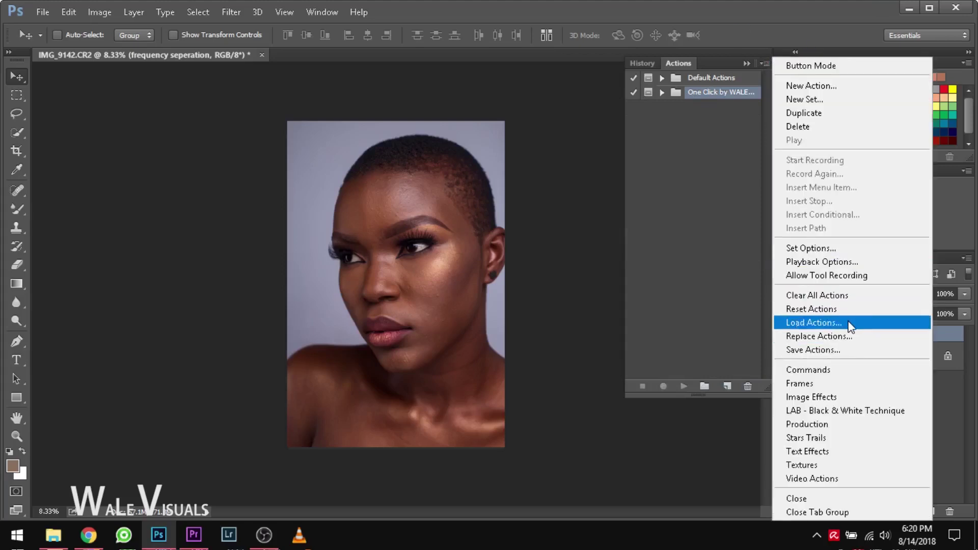
pyautogui.click(814, 323)
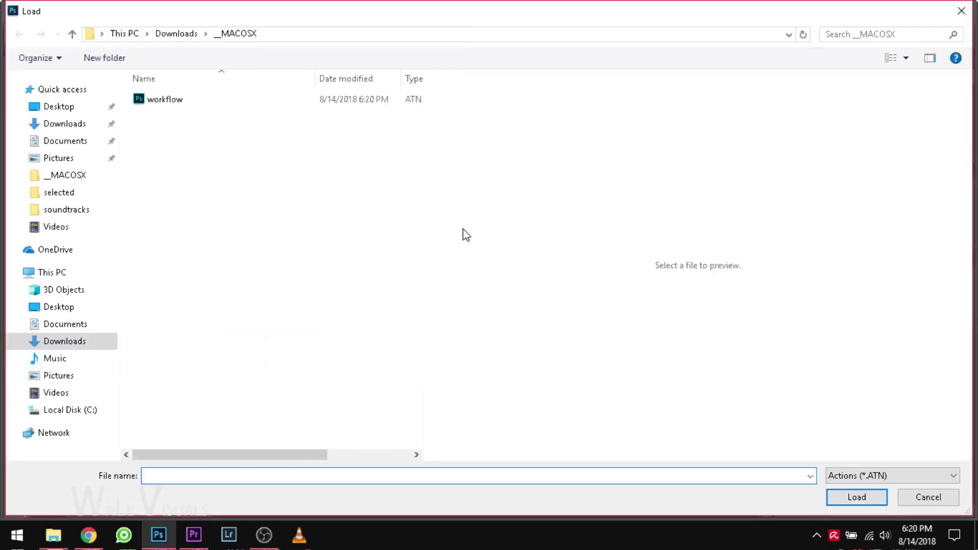
pyautogui.doubleClick(283, 101)
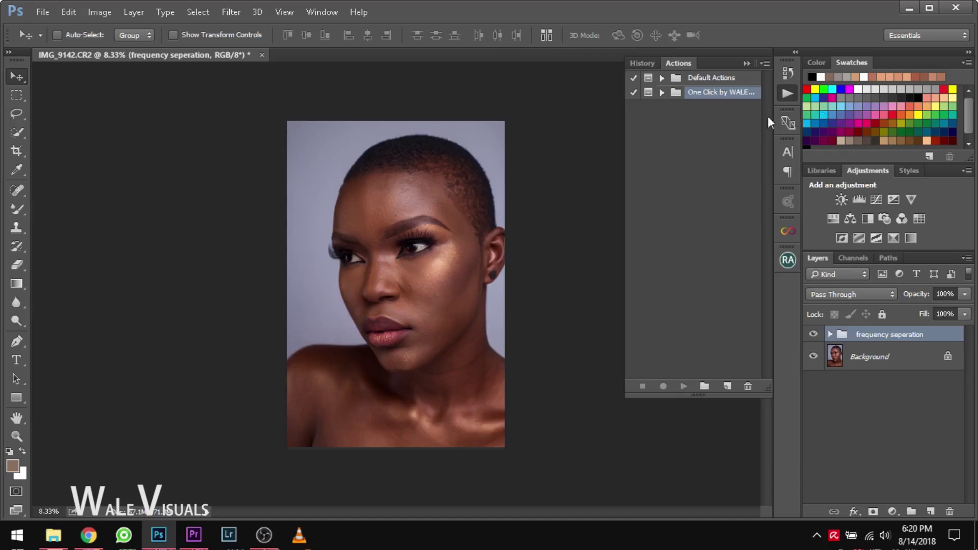